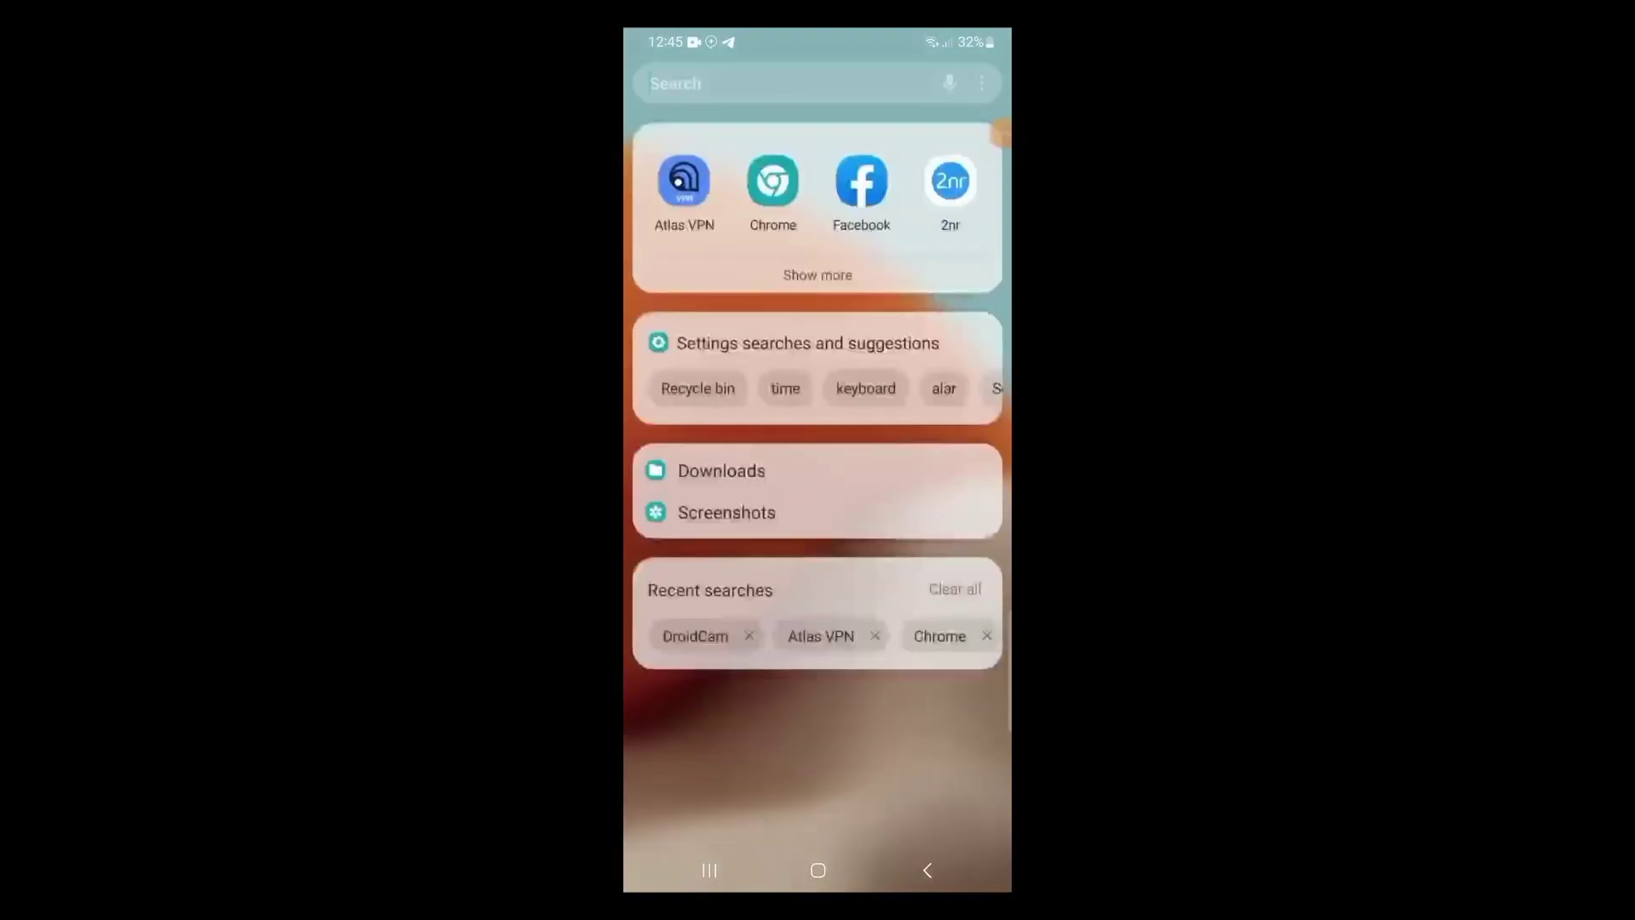
type("play")
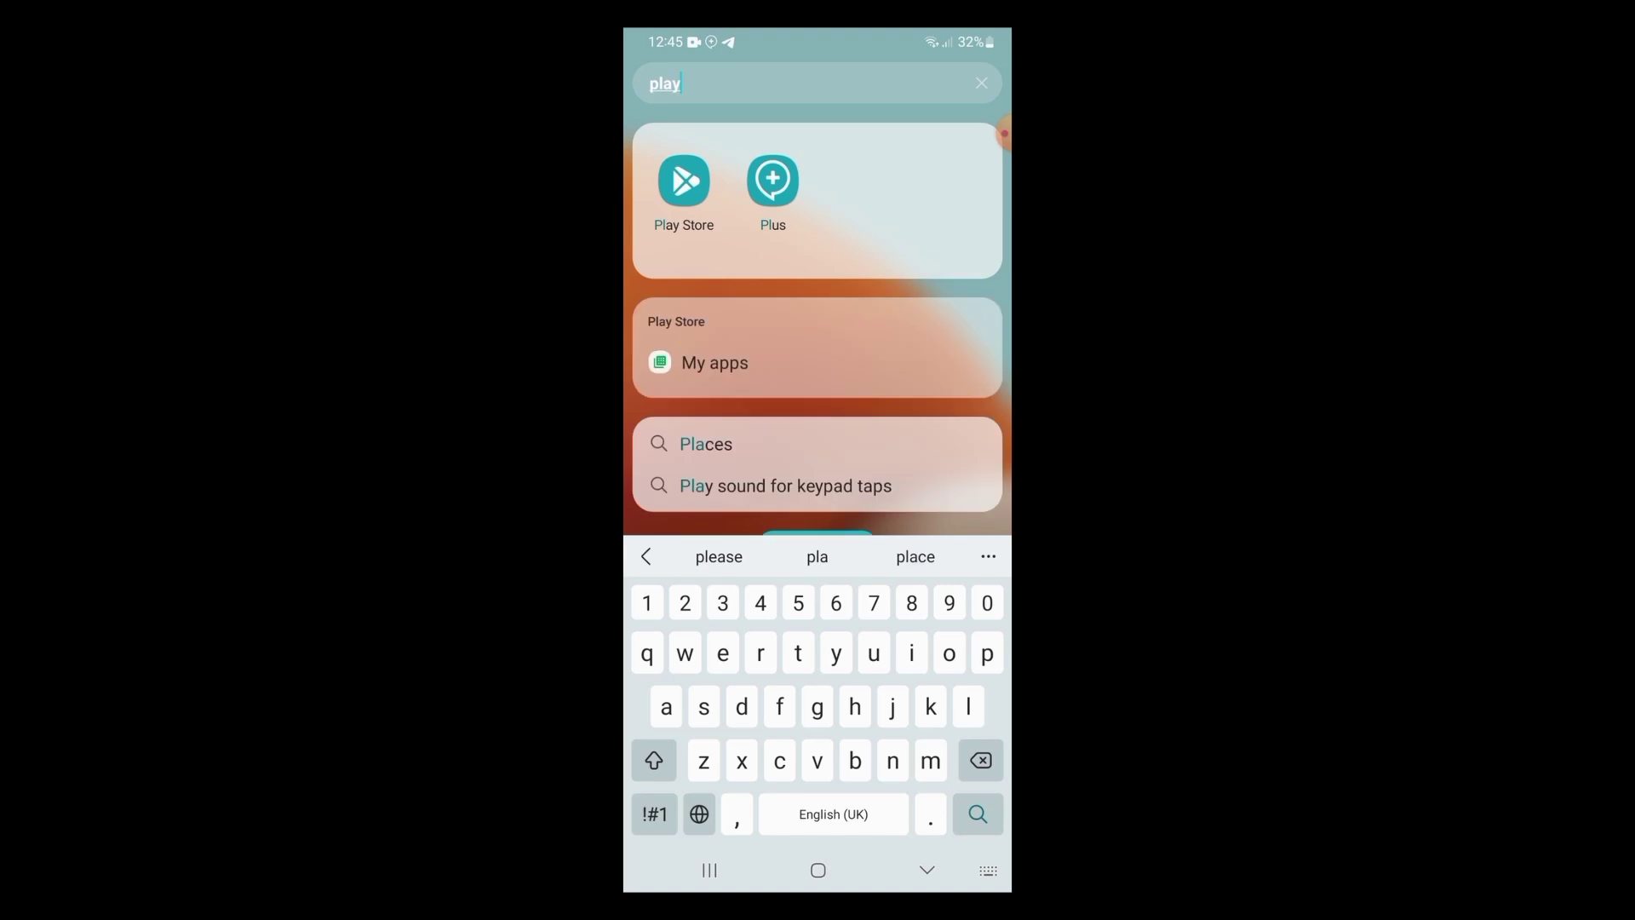
Step: Open Play Store, decline the extra search services prompt, and search for 'droud cam'
left_click(684, 181)
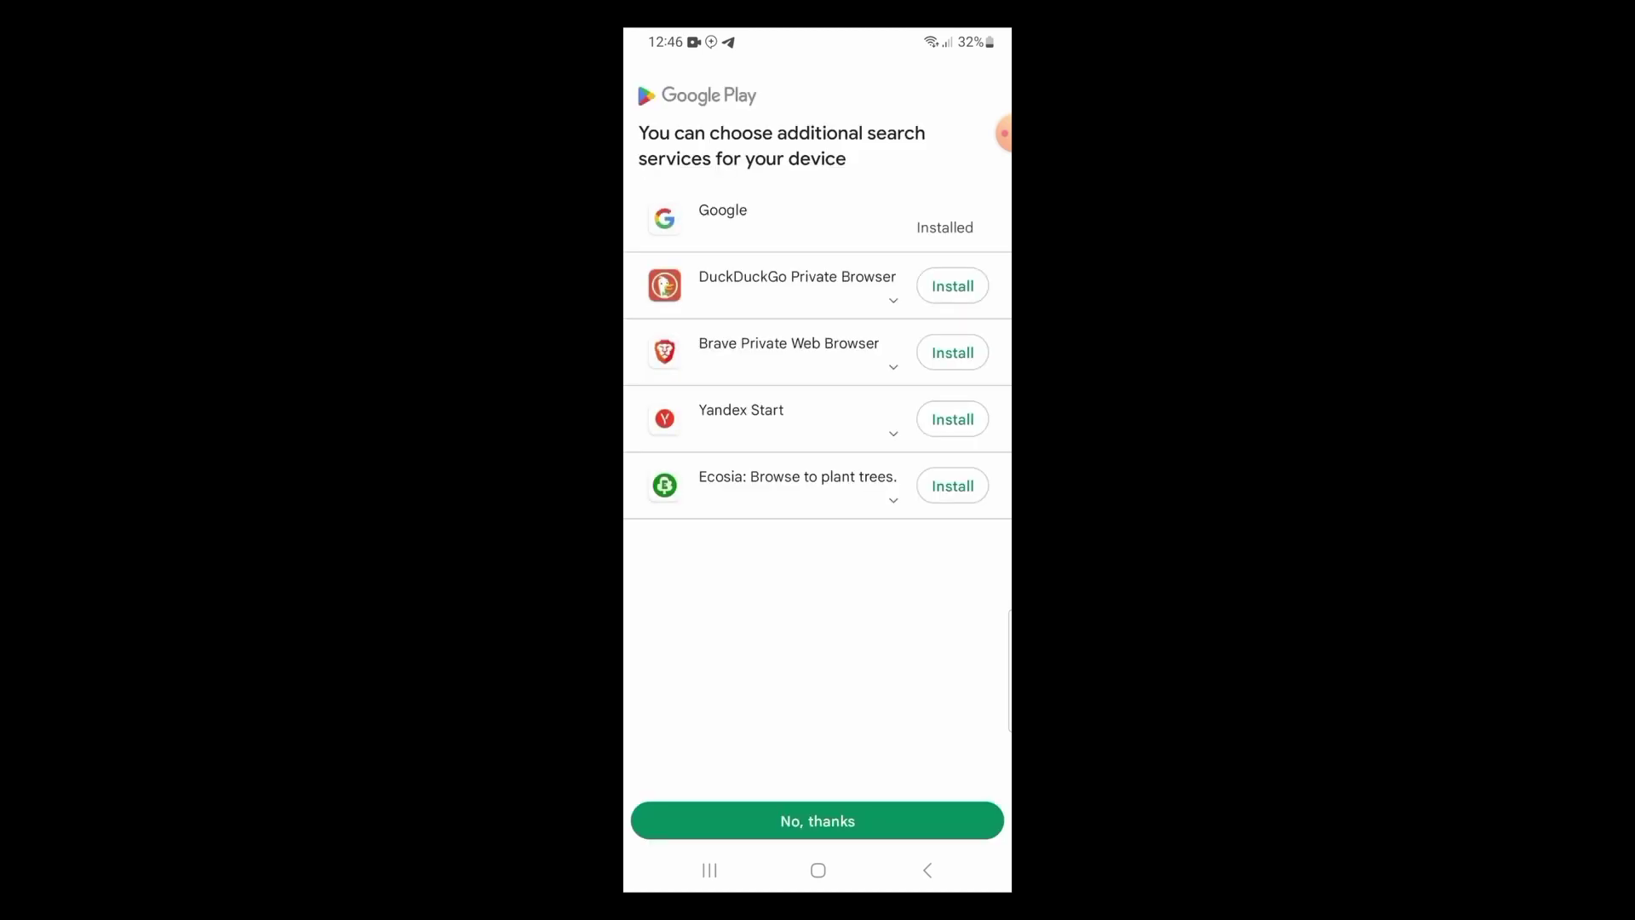
left_click(929, 871)
left_click(818, 84)
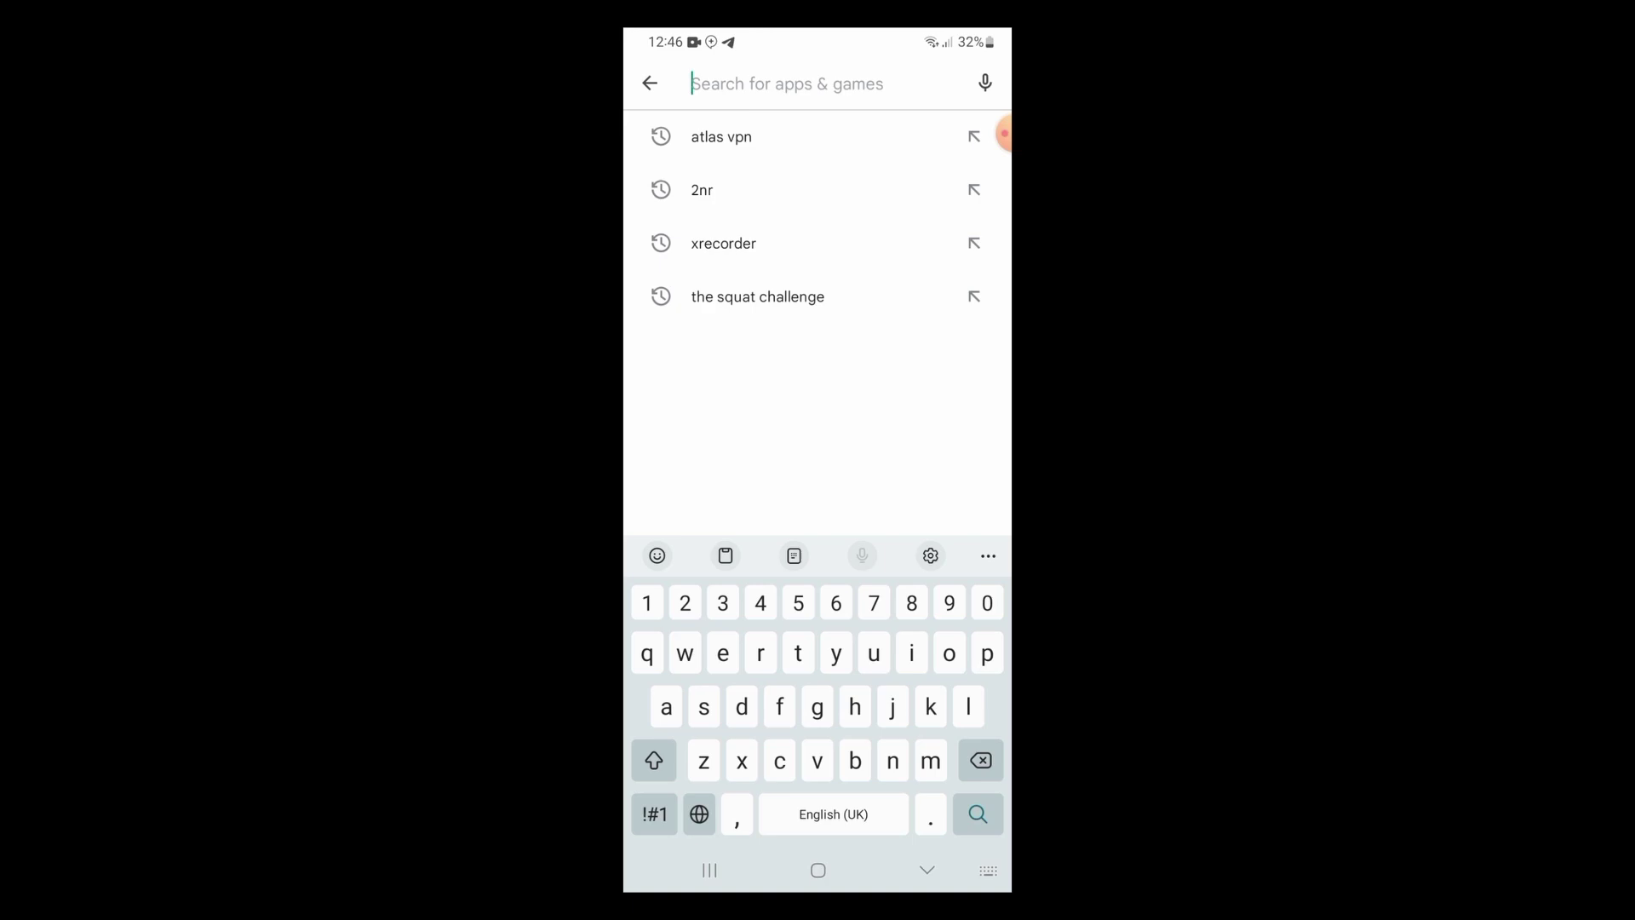
type("droud")
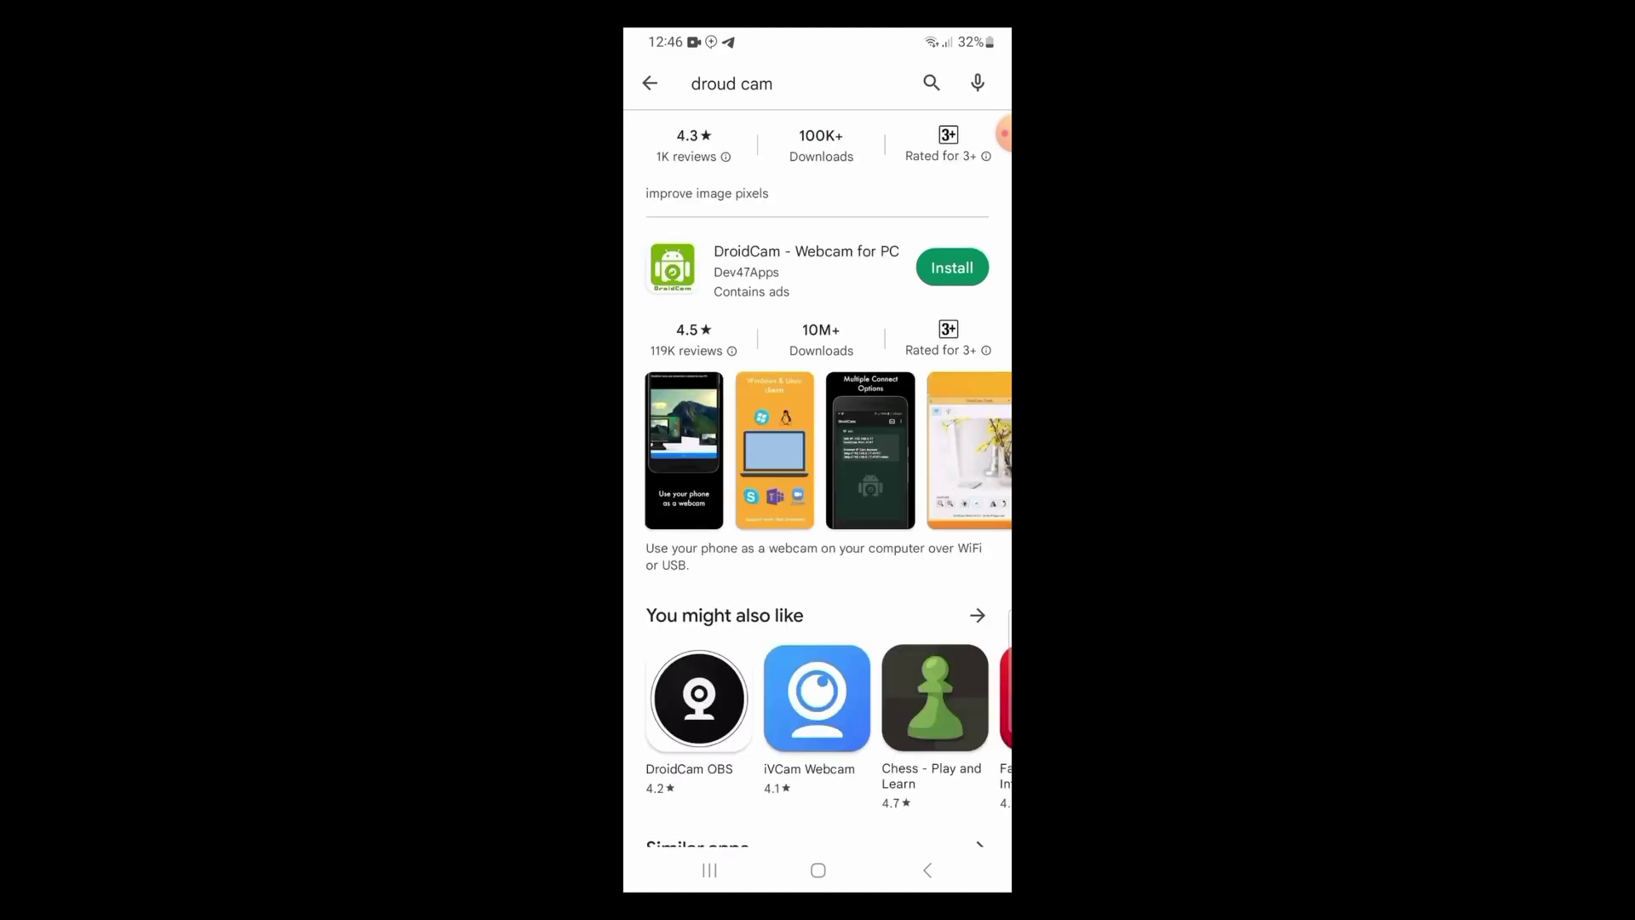
scroll(818, 479, "up", 1)
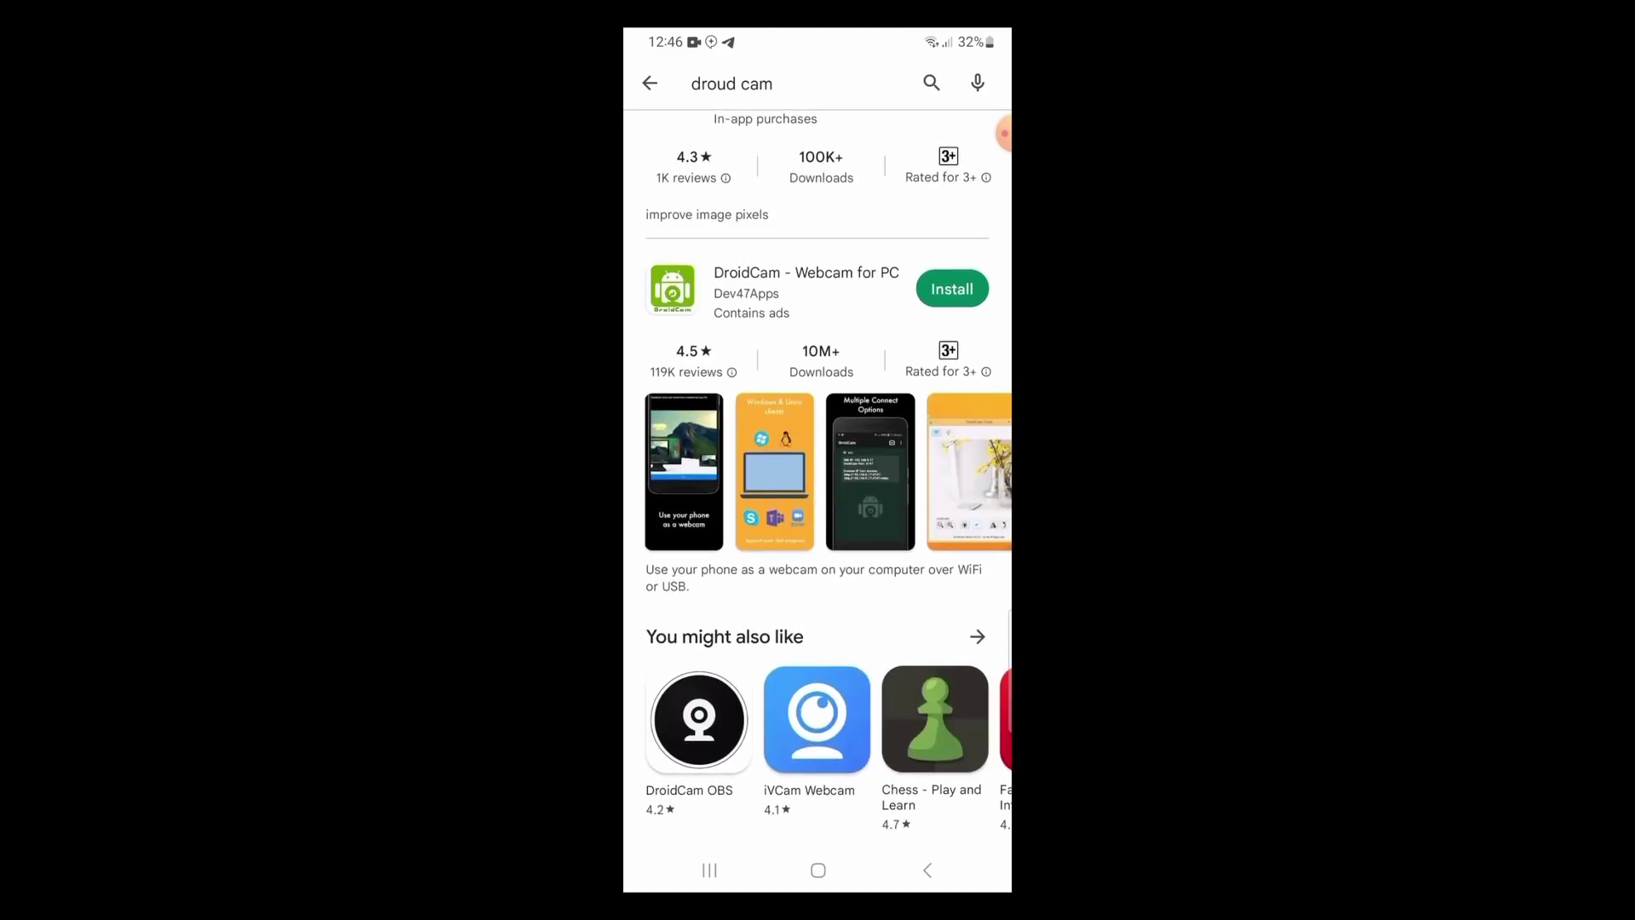
Step: Install and open DroidCam, then get through its two help pages
left_click(952, 289)
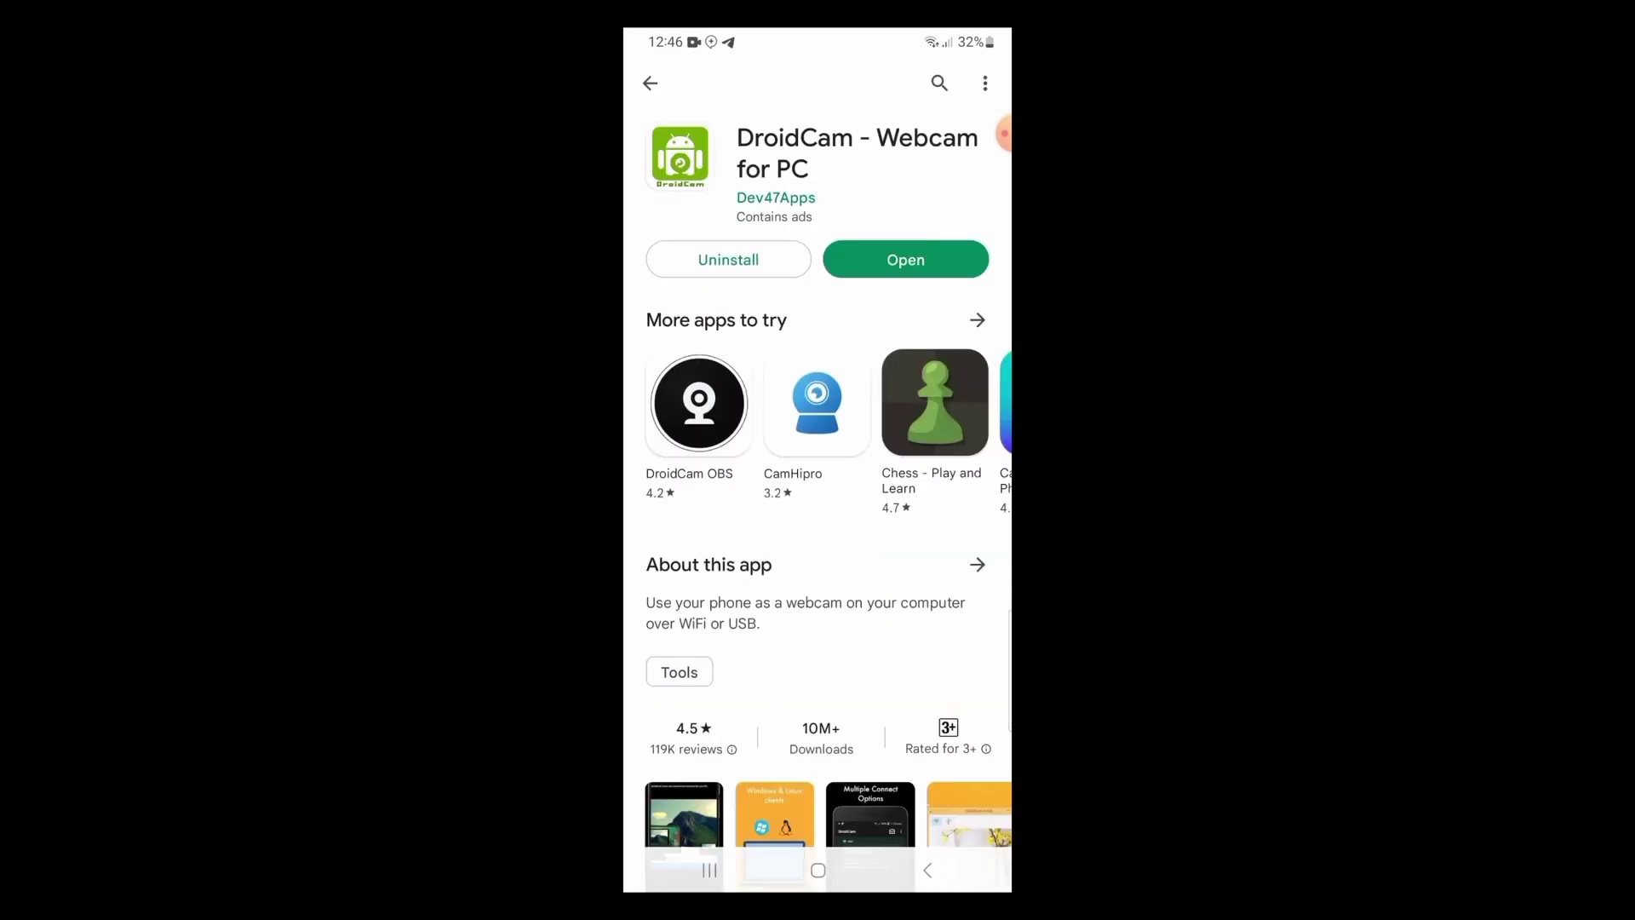
left_click(907, 260)
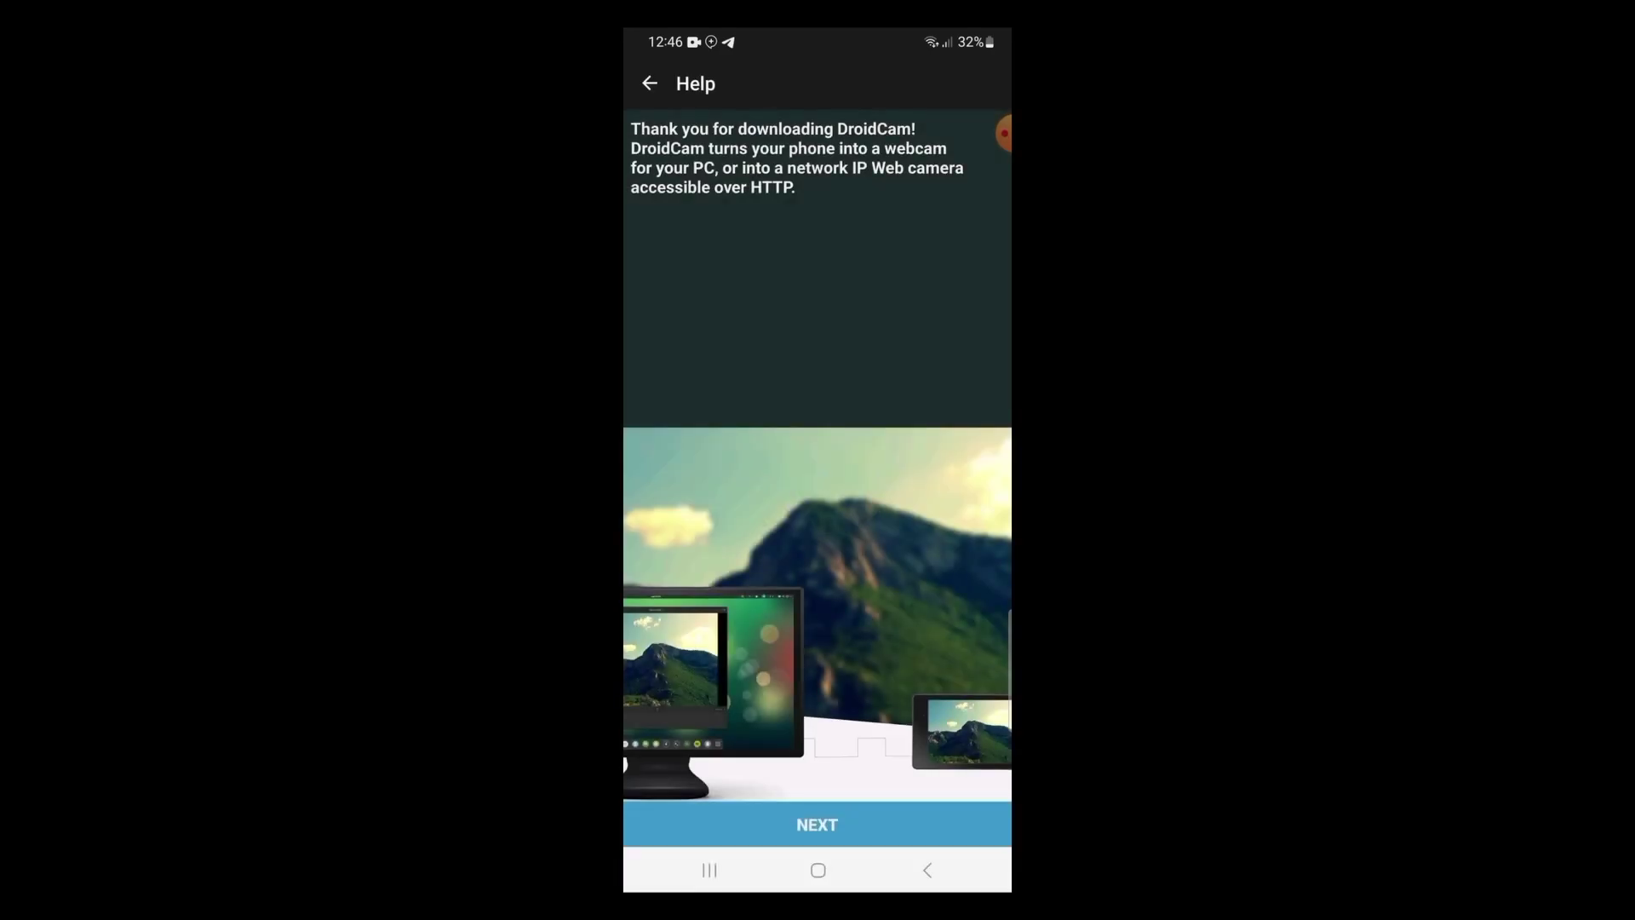
left_click(817, 824)
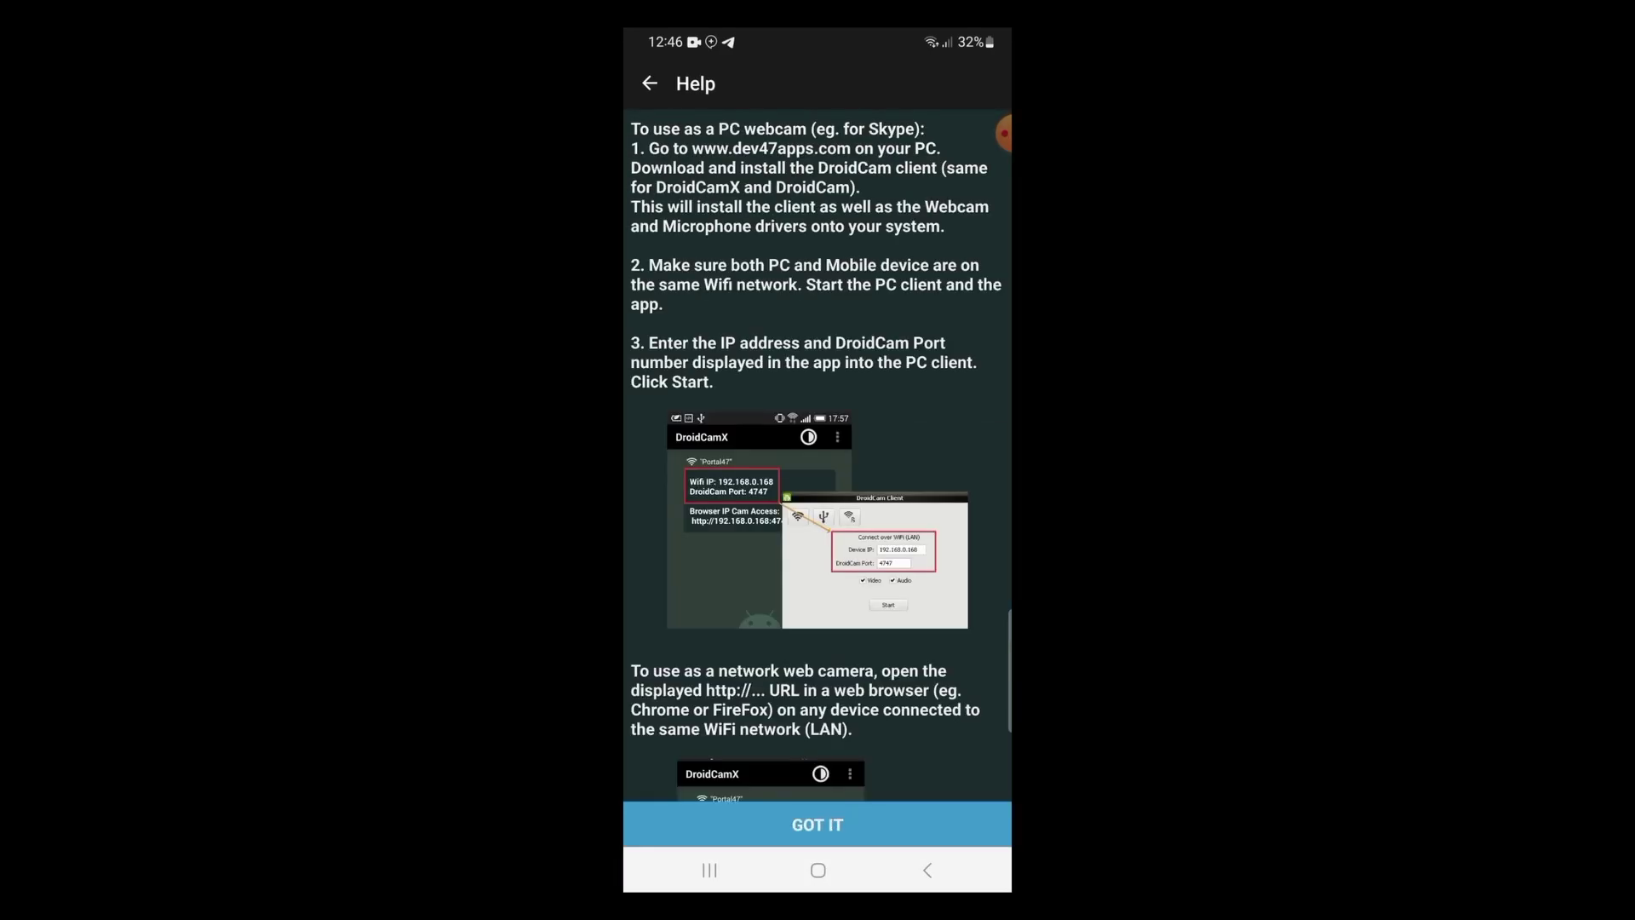
left_click(818, 825)
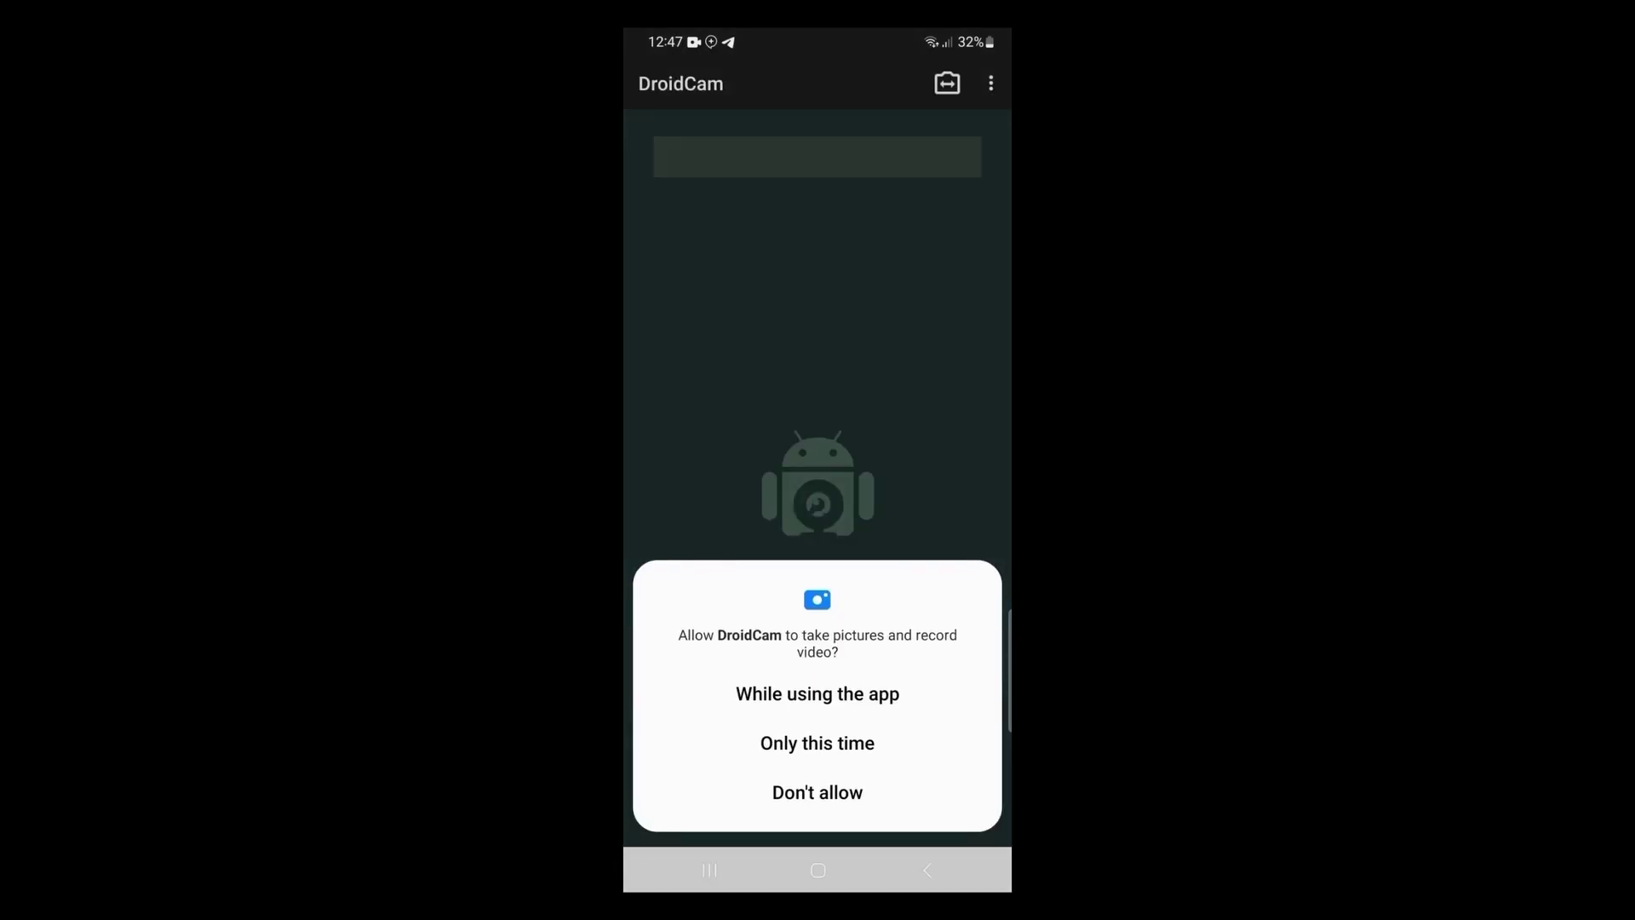
Step: Allow DroidCam camera and audio access while using the app, and answer the notification prompt
left_click(818, 694)
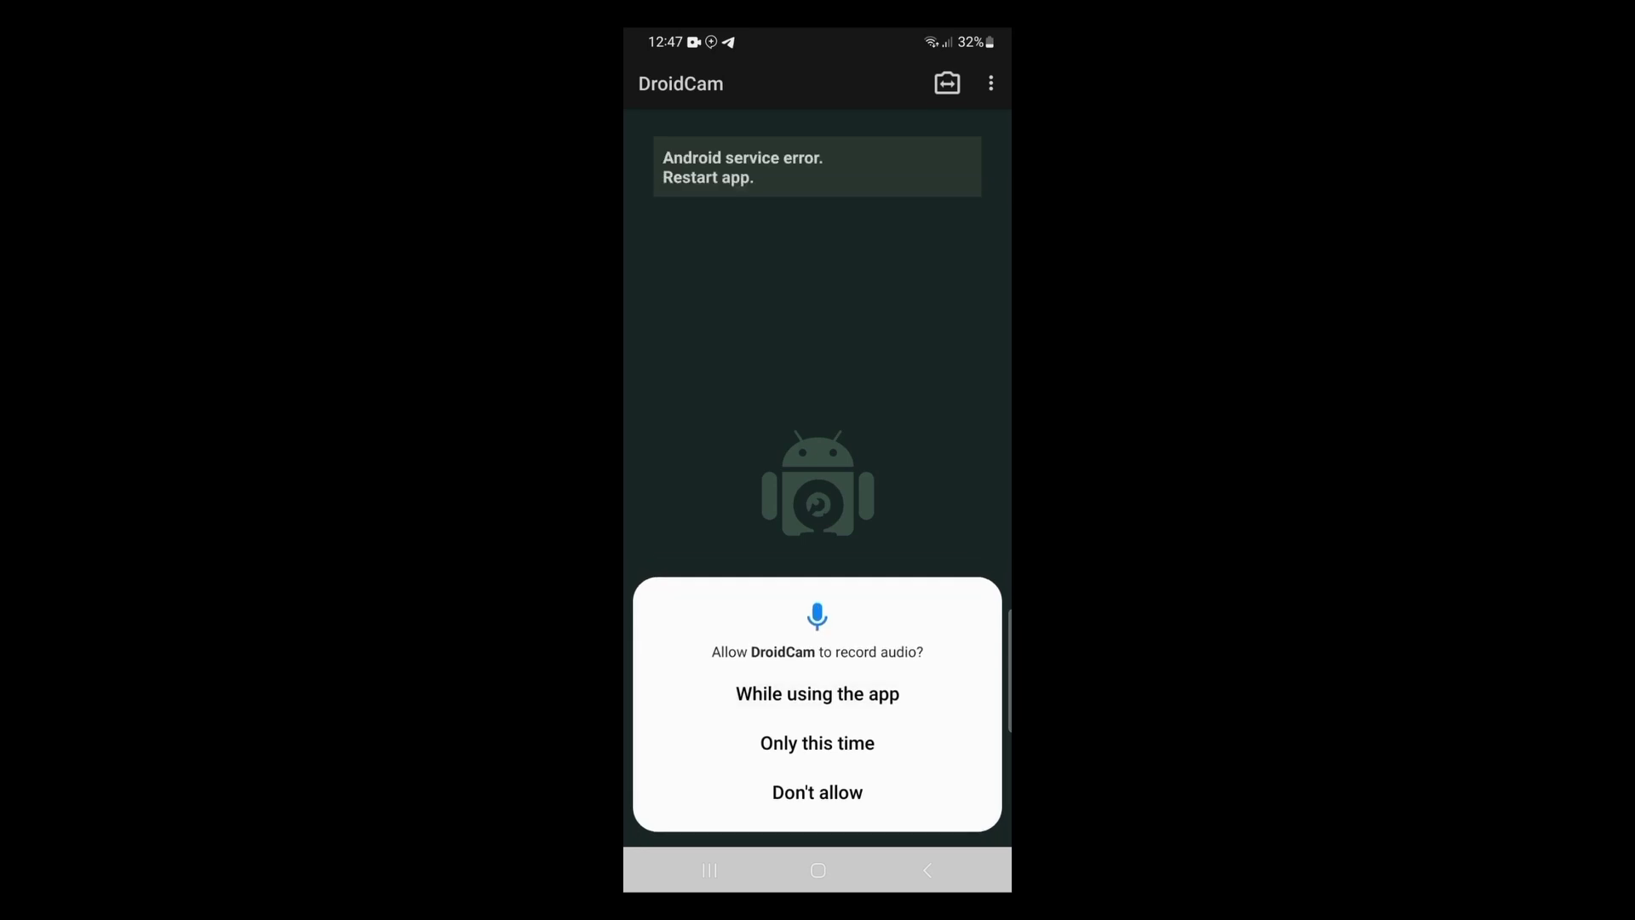
left_click(818, 693)
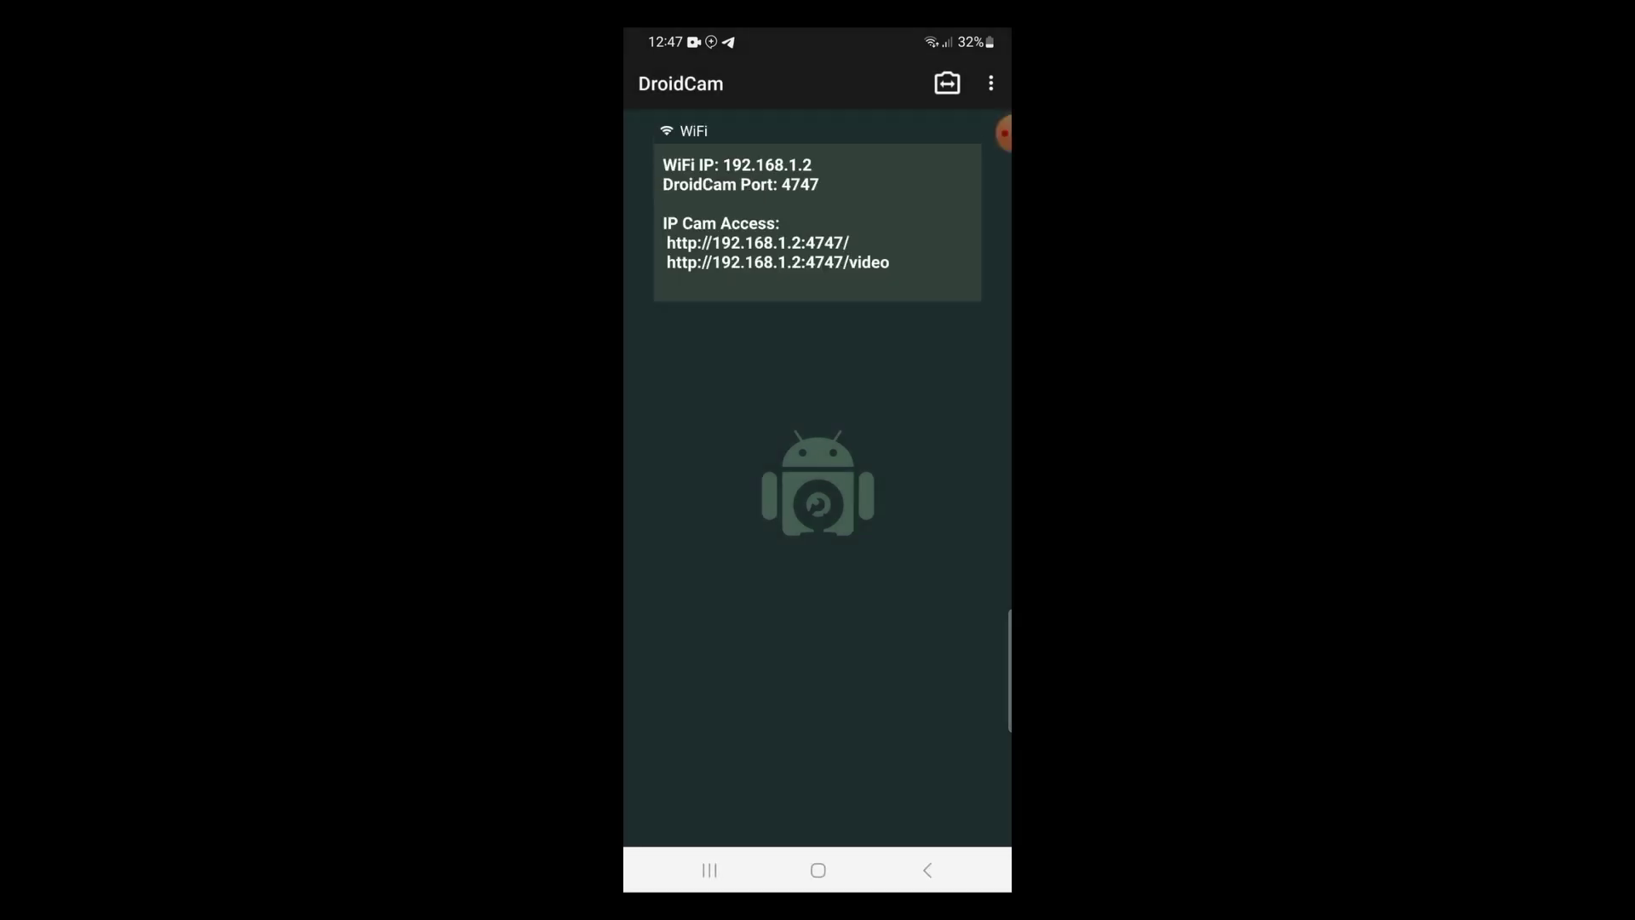
left_click(819, 754)
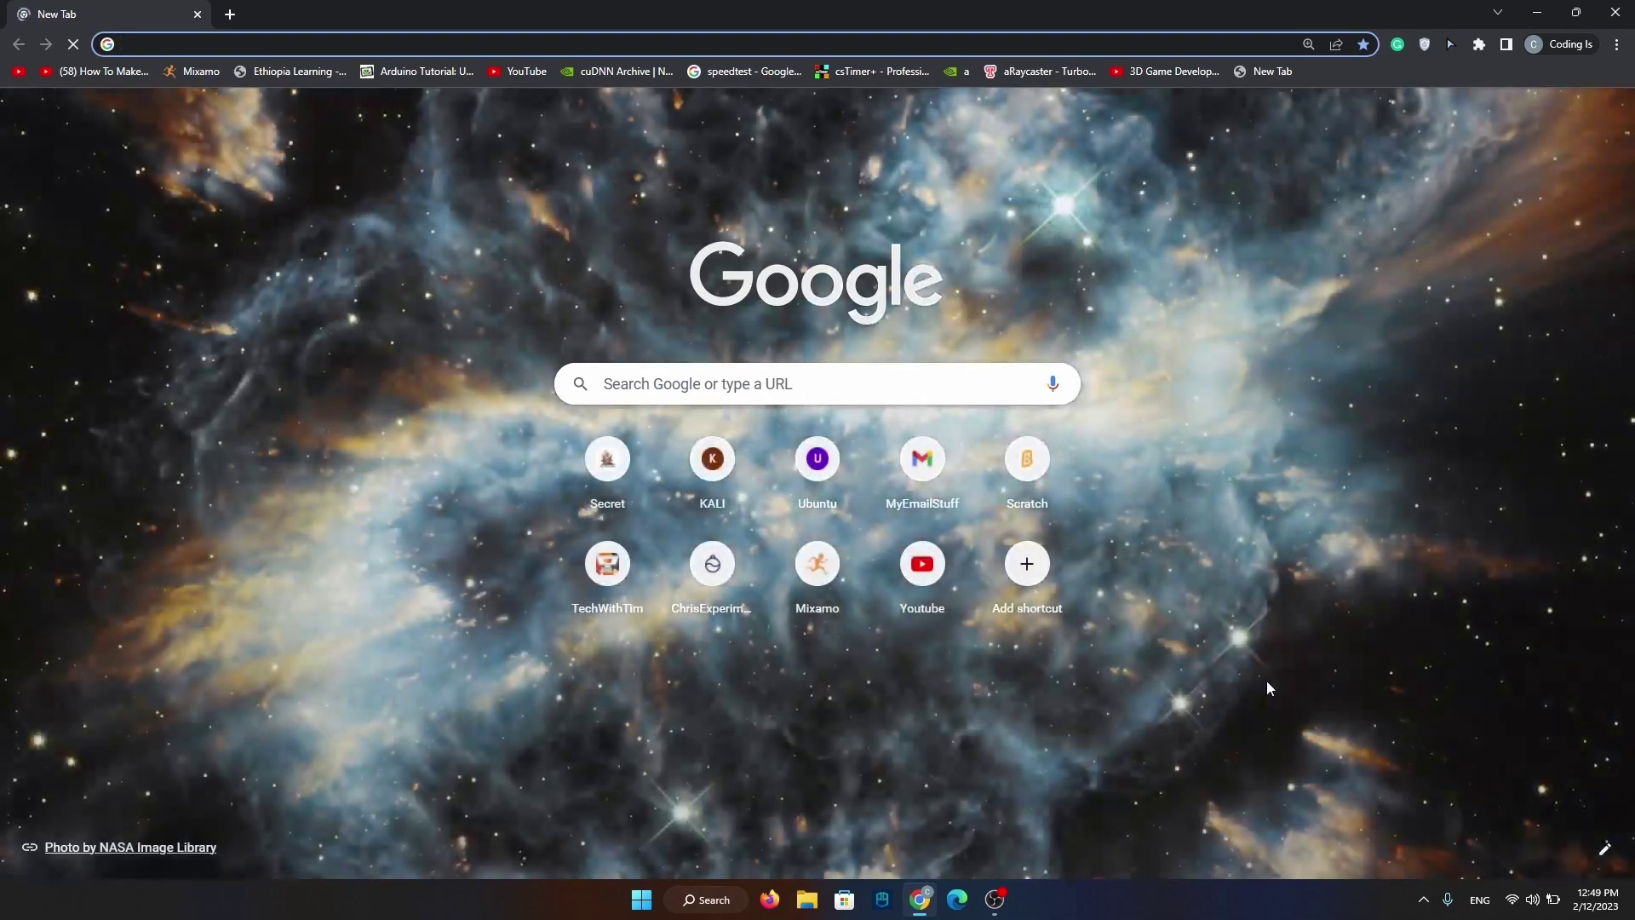
type("droid")
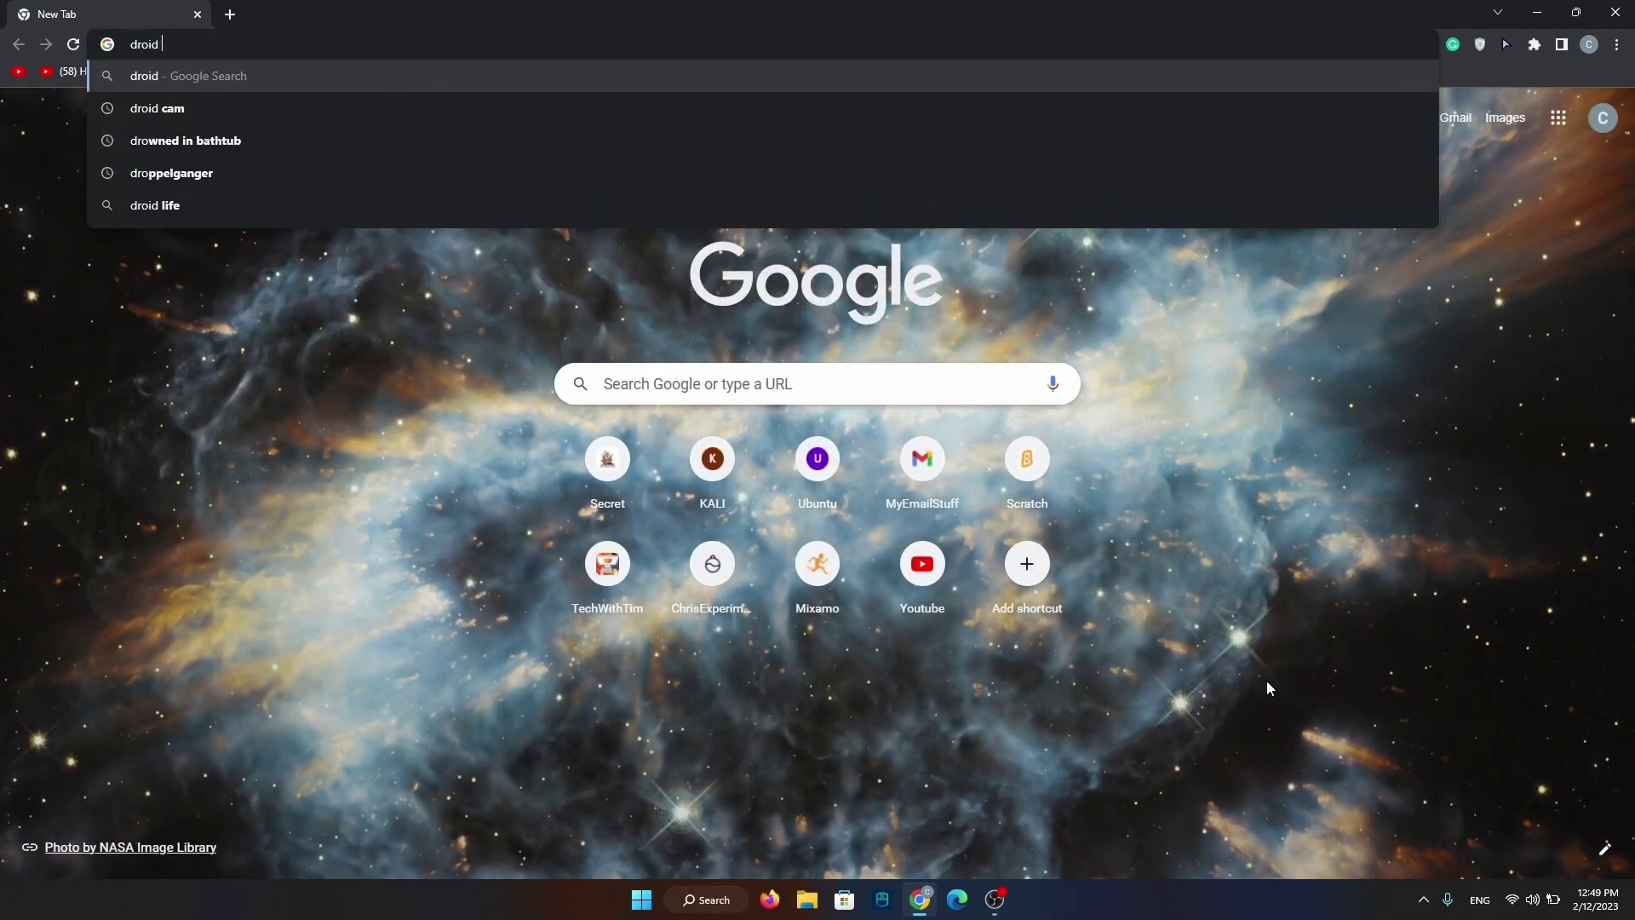
type(" cam download")
Step: Search 'droid cam download' and save the DroidCam Client setup file for Windows
key("Return")
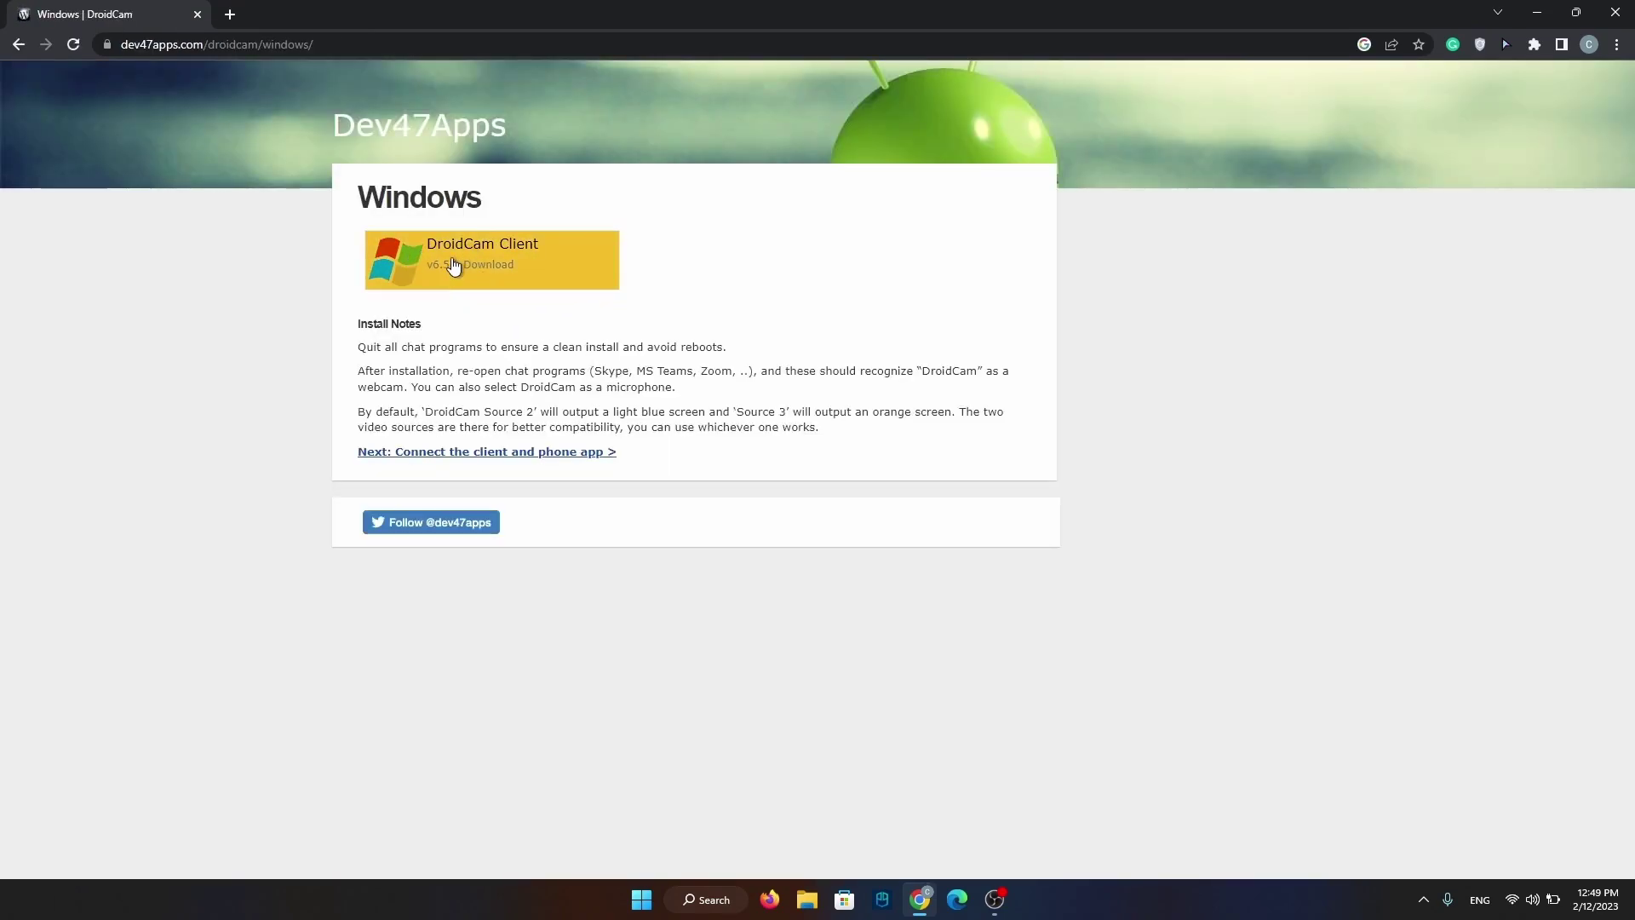
left_click(576, 268)
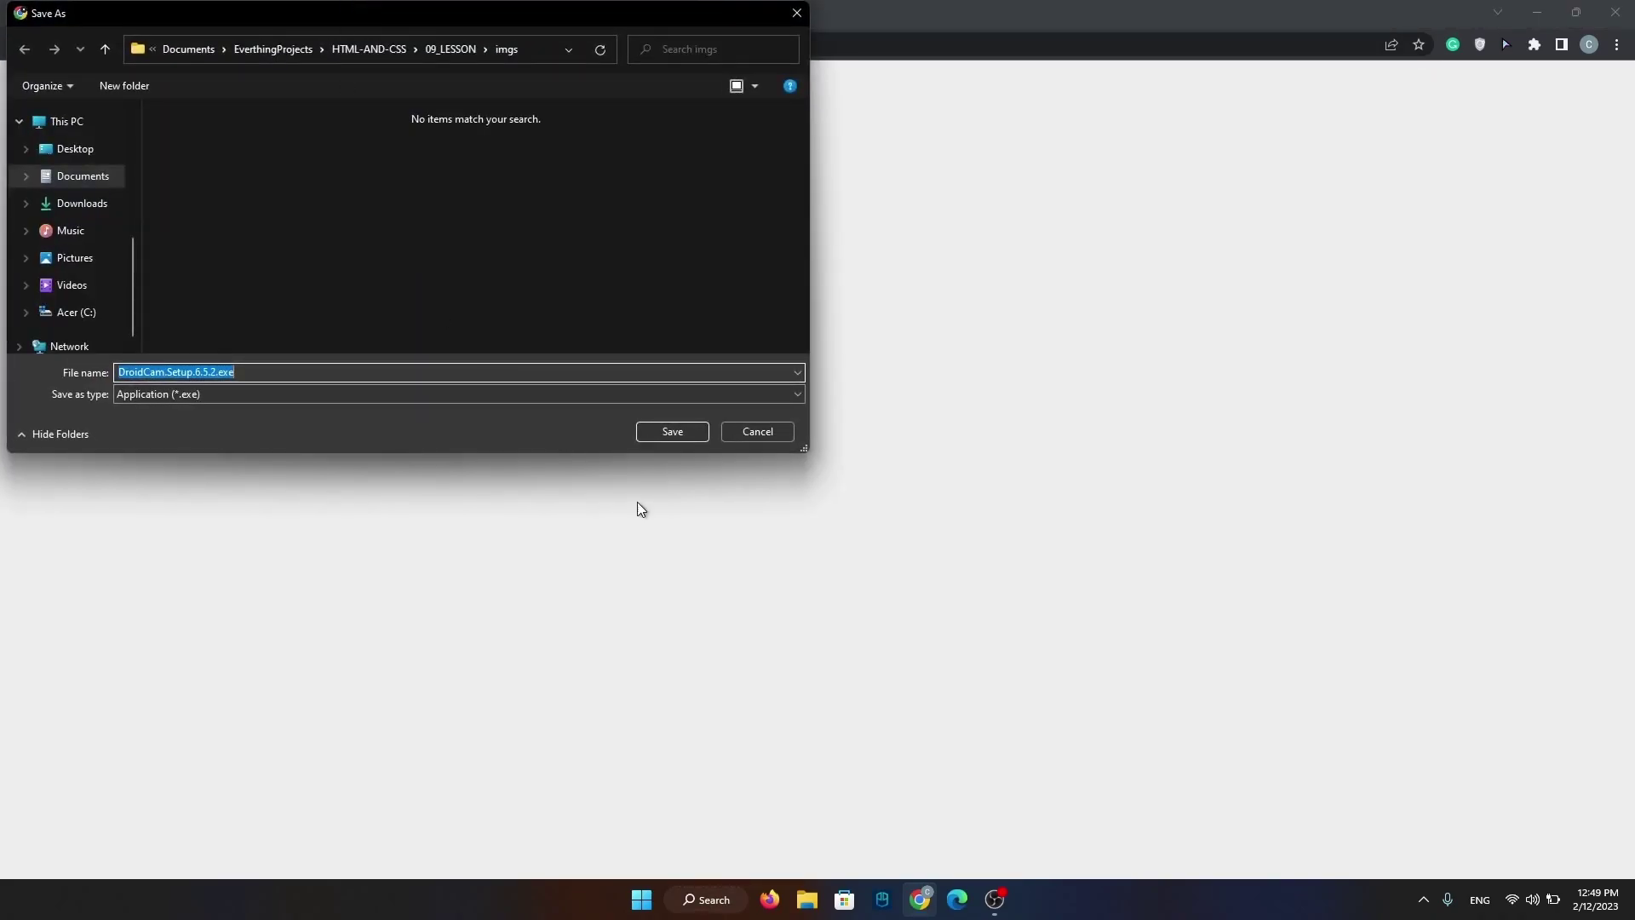
left_click(699, 429)
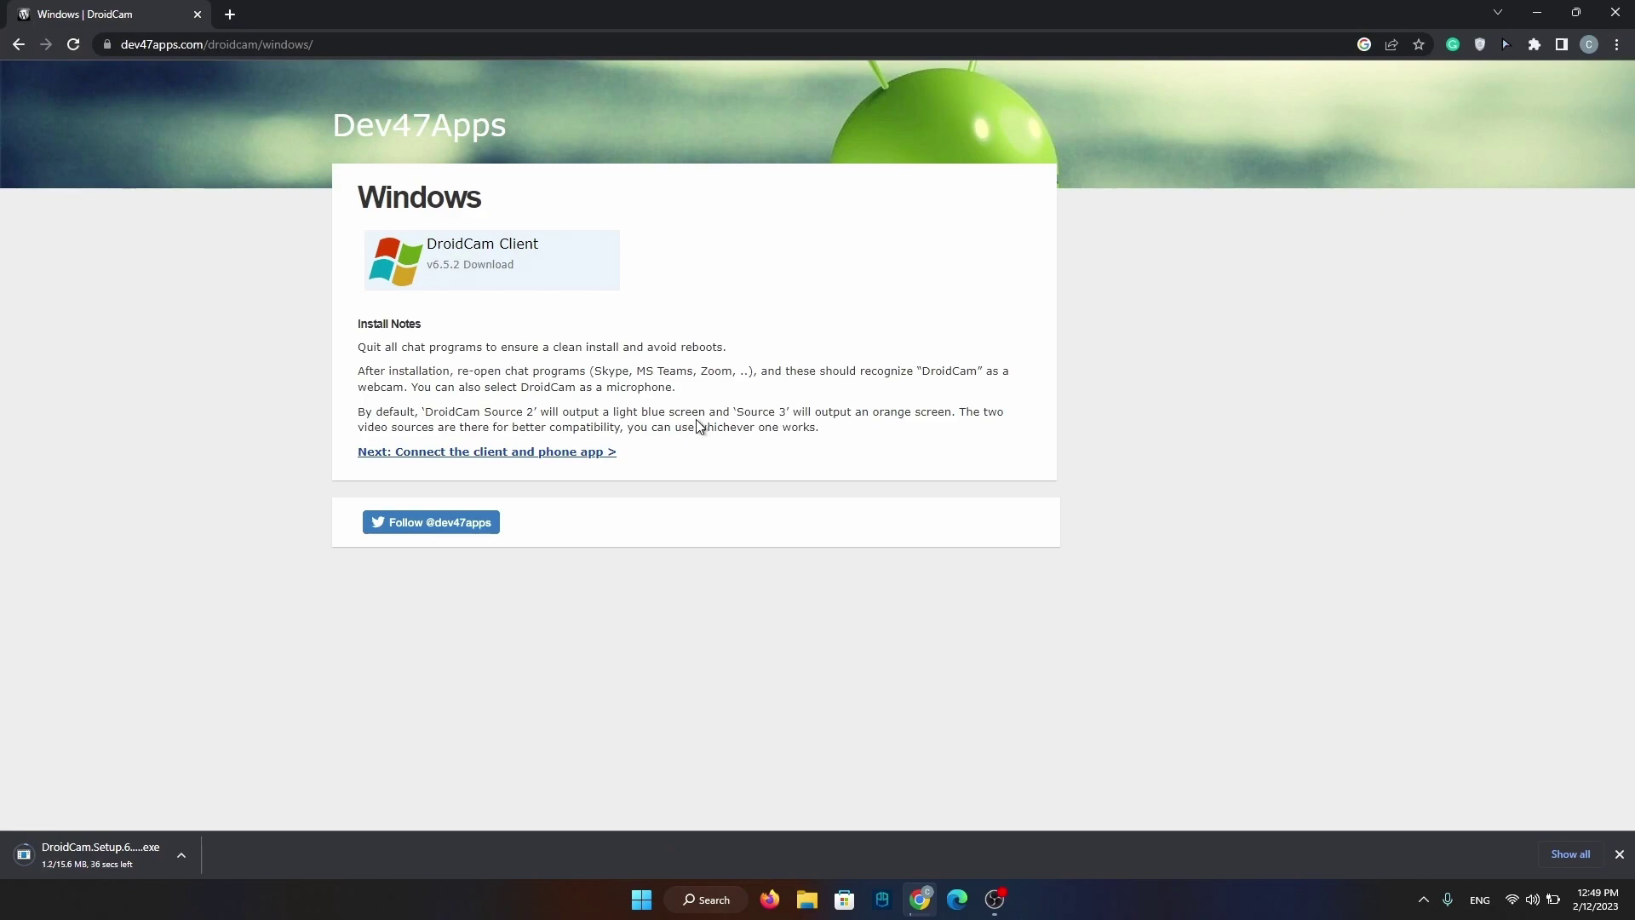
Step: Clear old entries from the downloads list and run DroidCam.Setup.6.5.2.exe
key("ctrl+j")
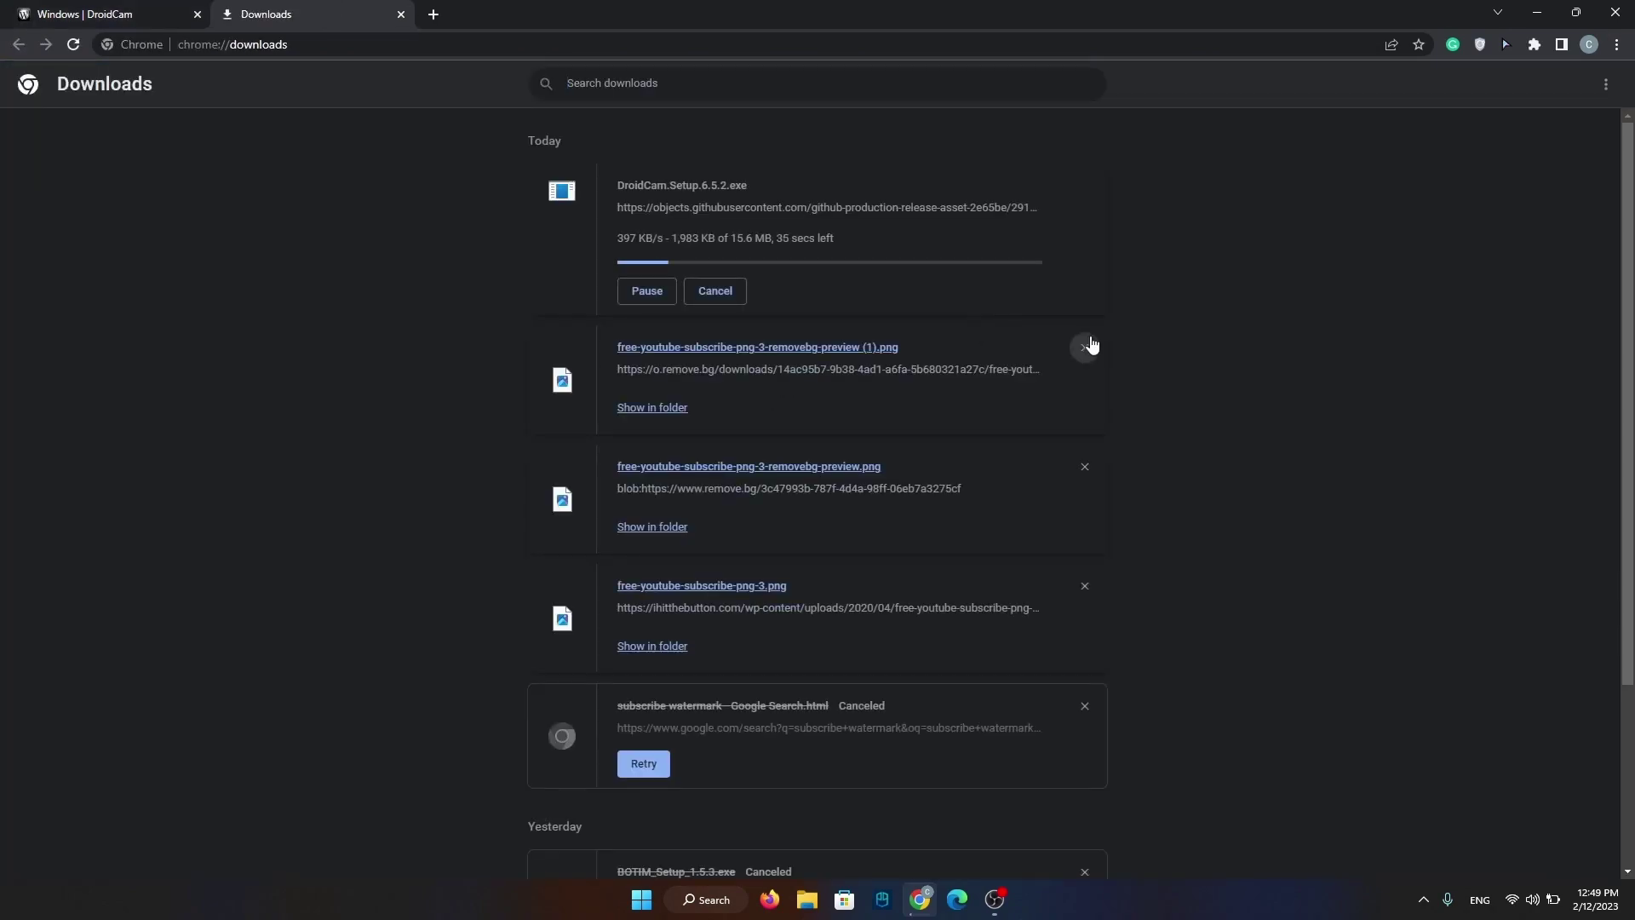
left_click(1085, 347)
double_click(1085, 347)
left_click(1087, 396)
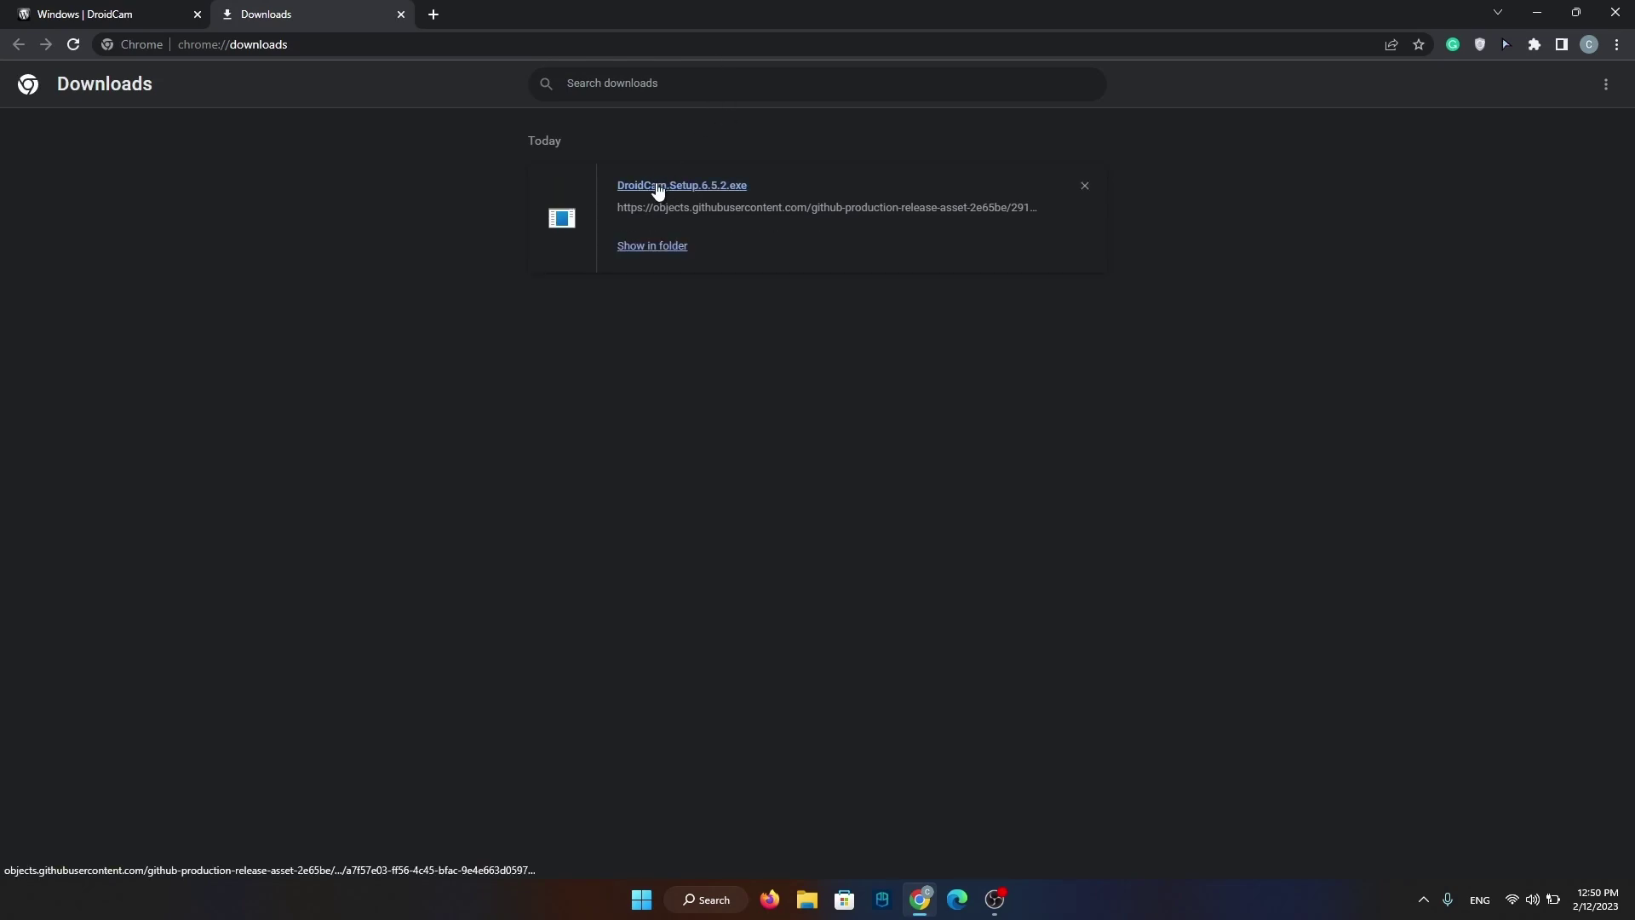
left_click(723, 190)
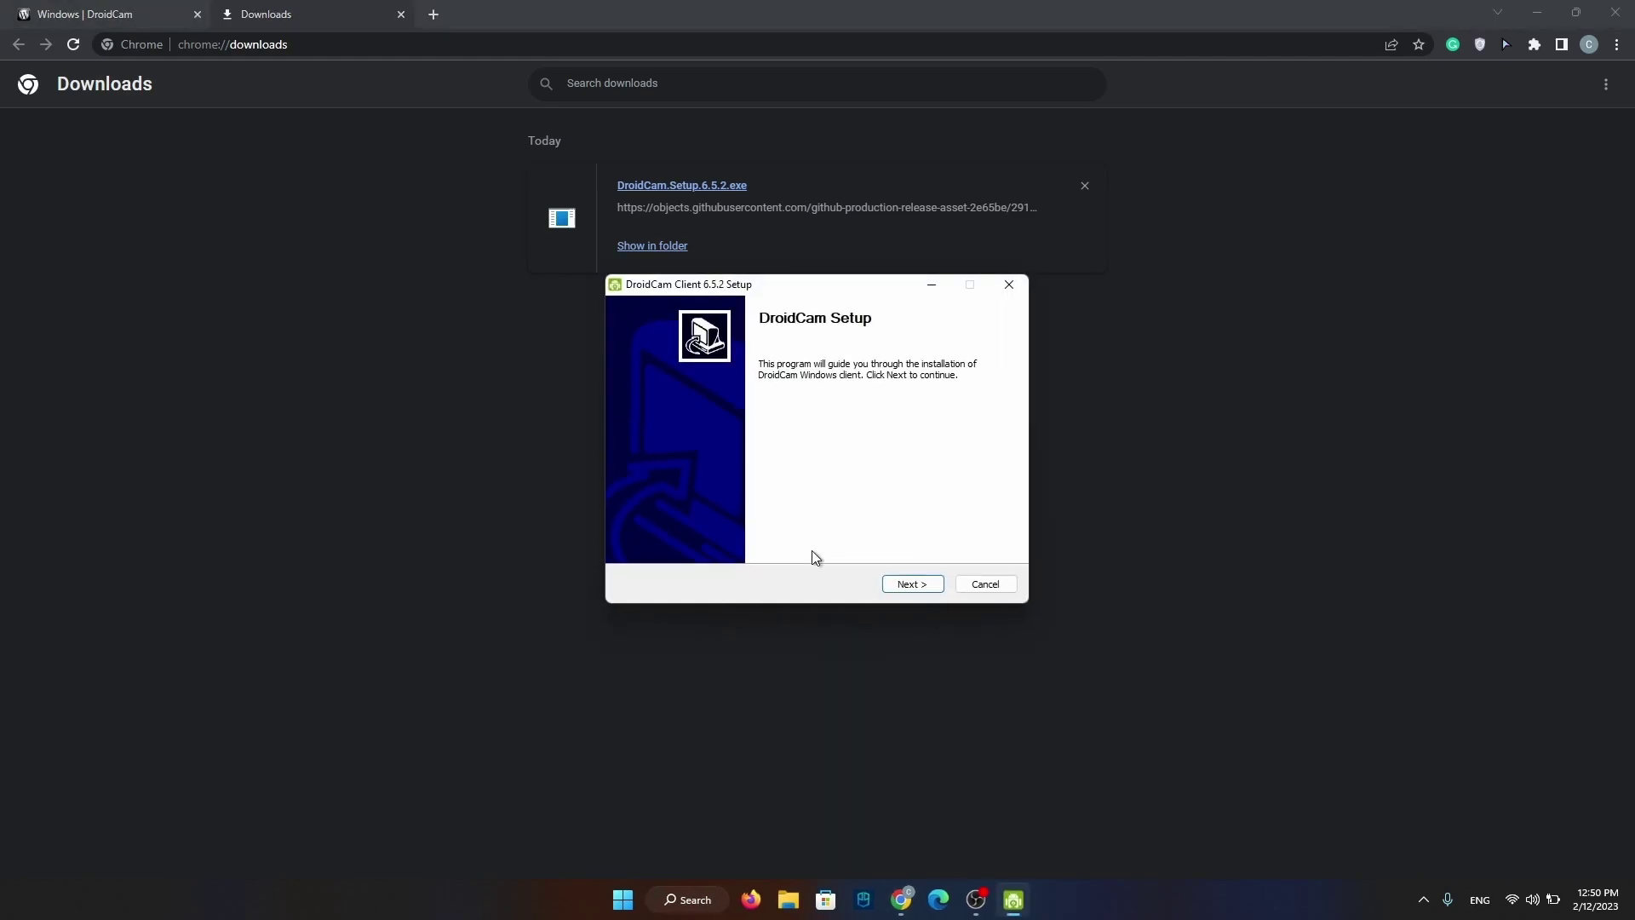
Step: Install DroidCam Client 6.5.2 to the default folder with Android and Apple USB support
left_click(908, 583)
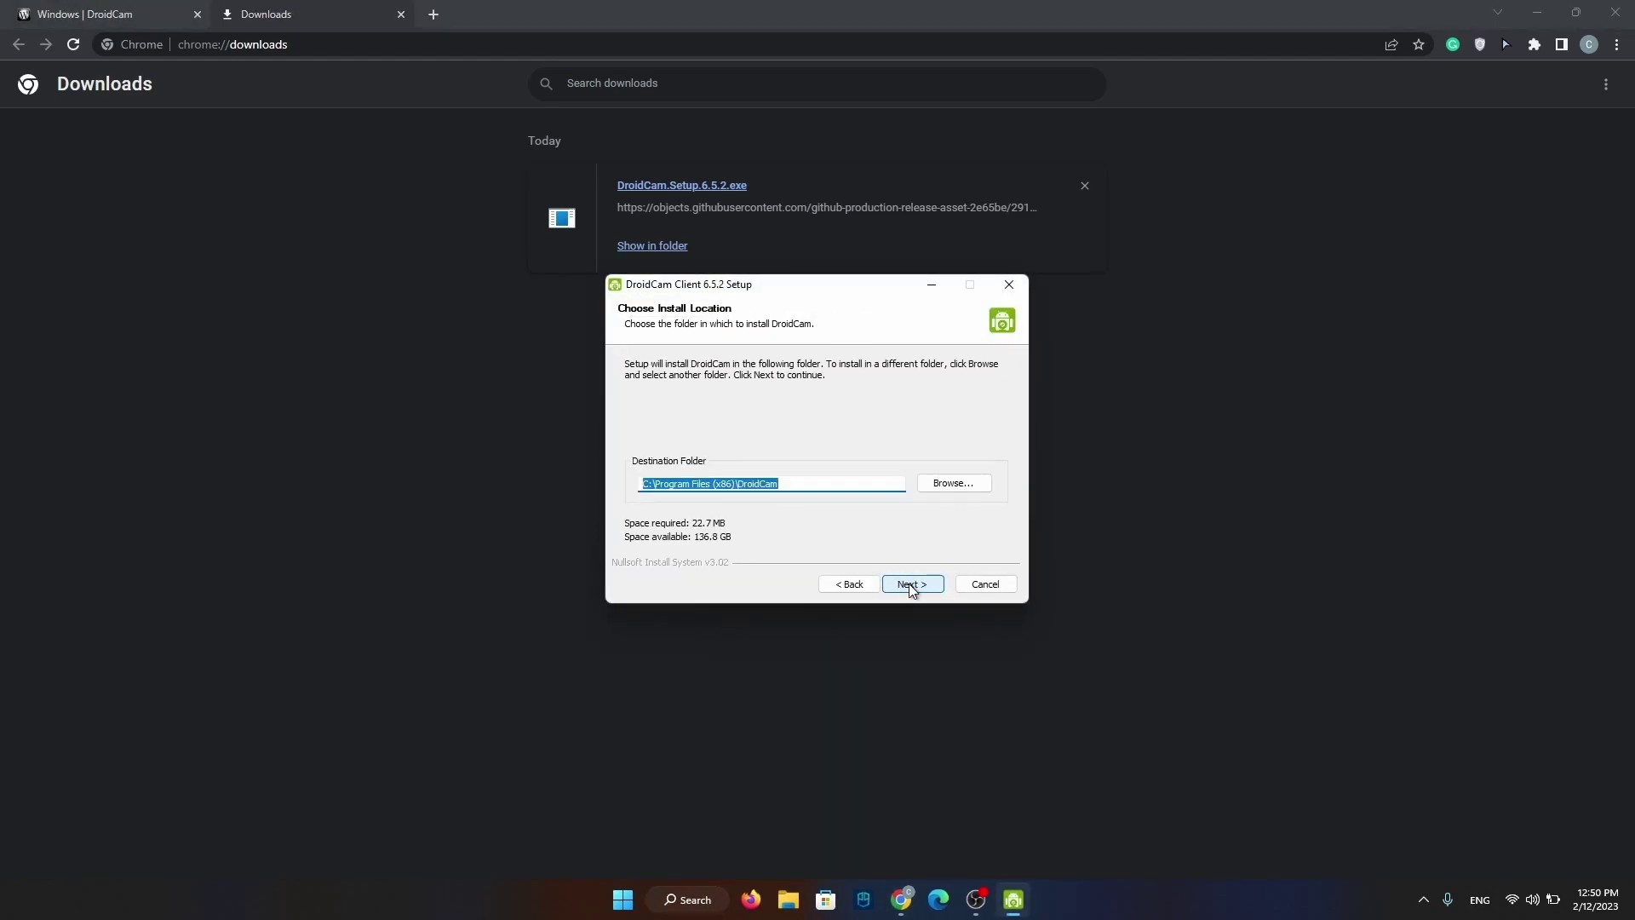
left_click(911, 586)
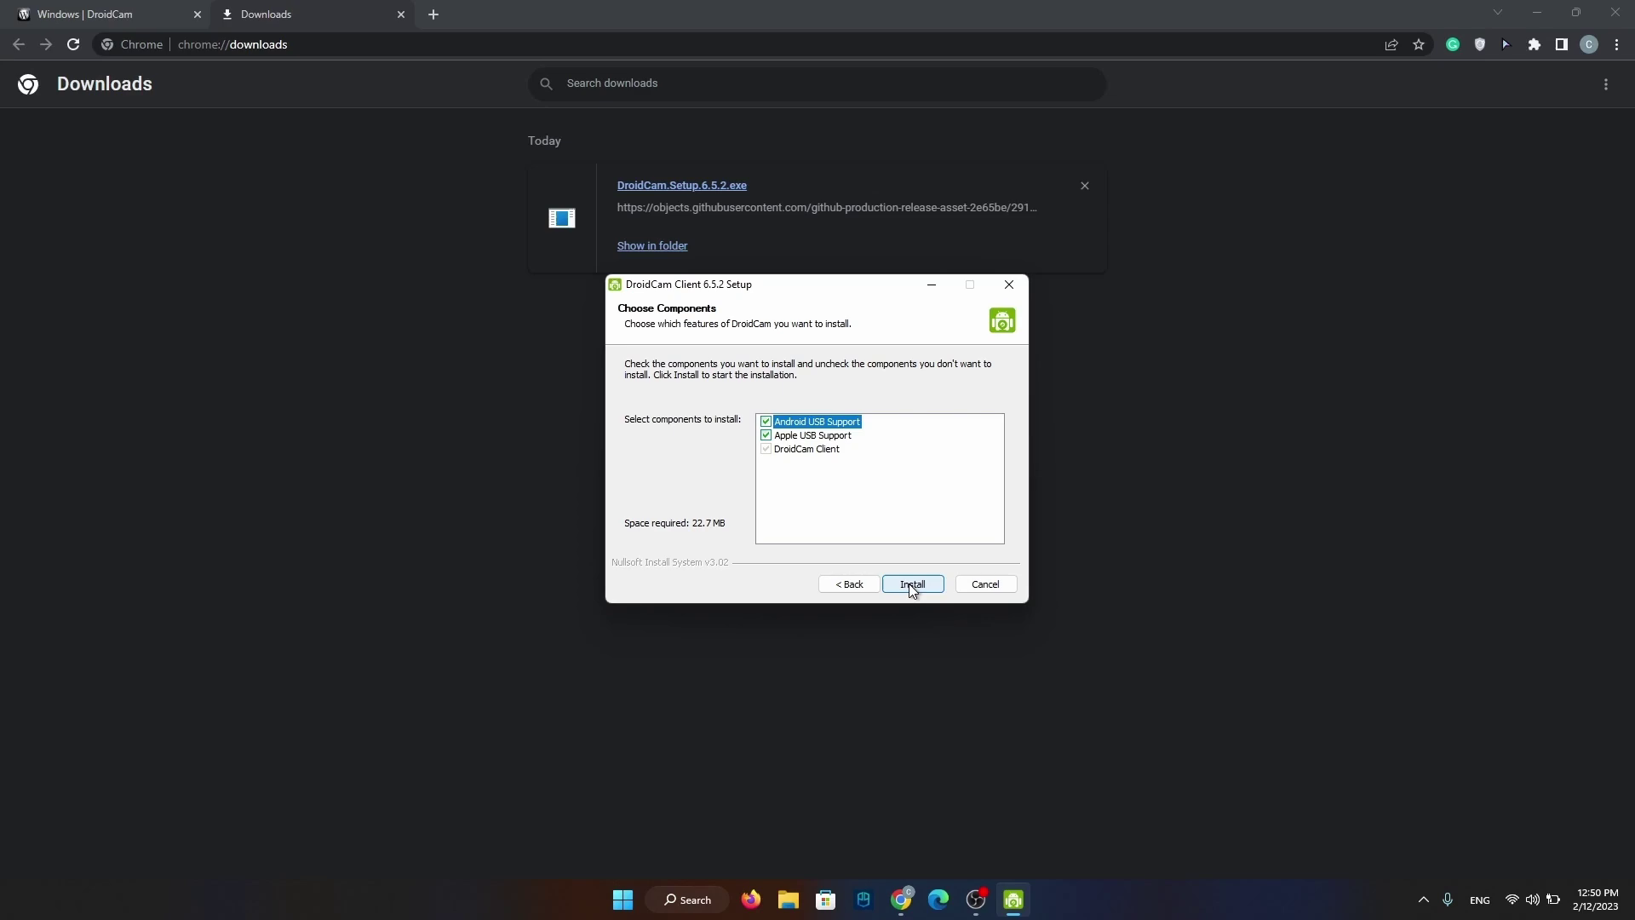
left_click(911, 585)
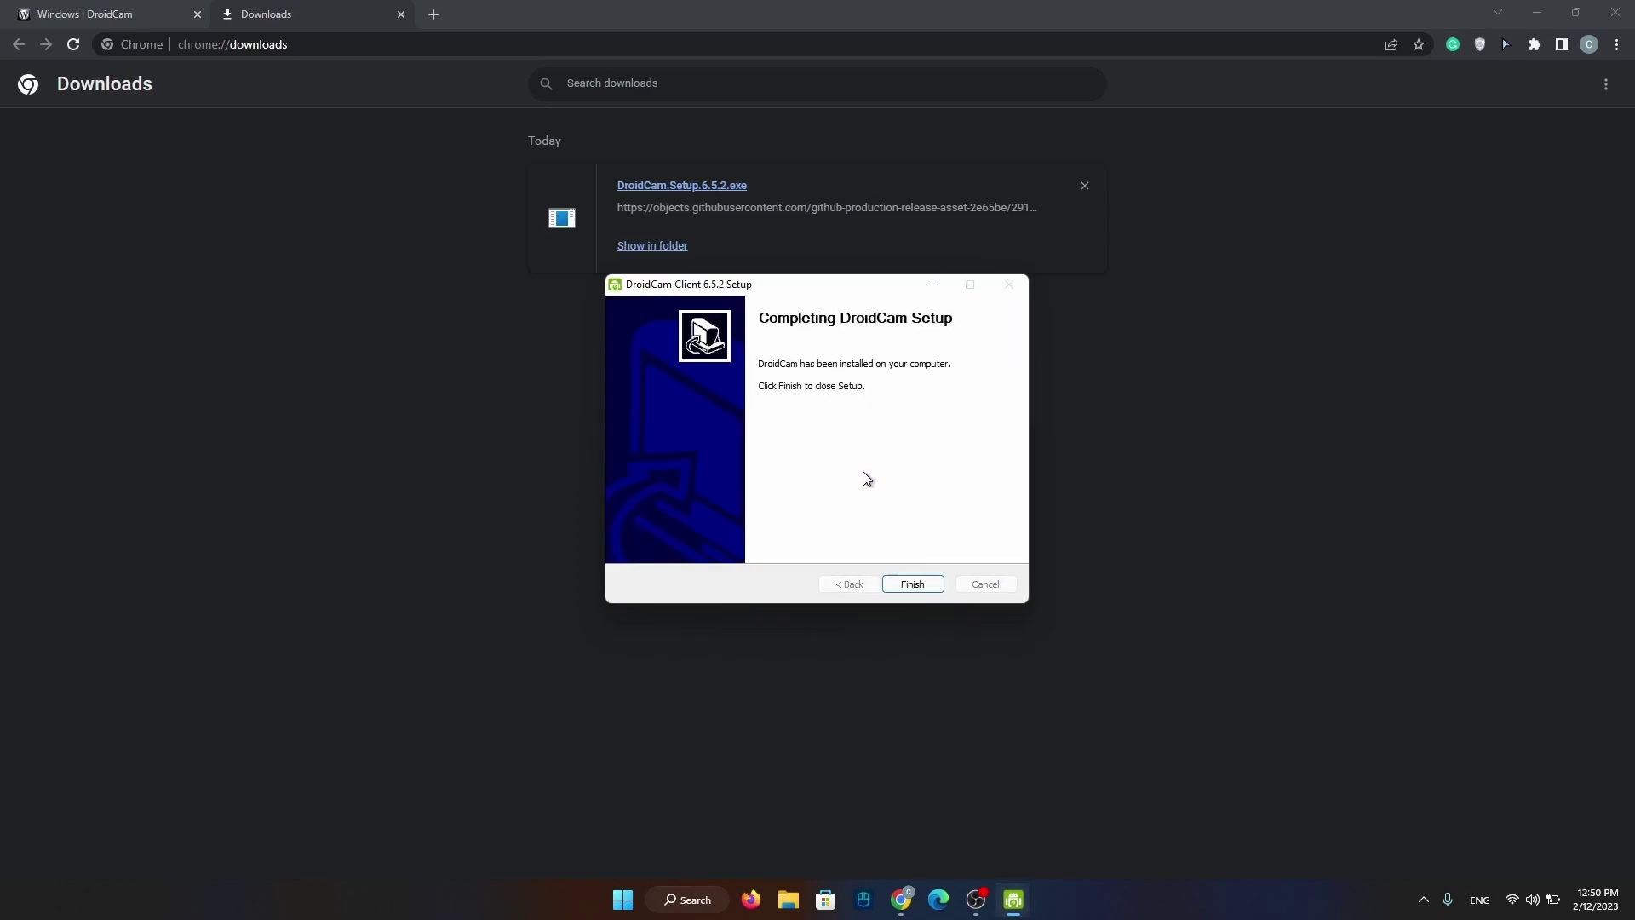
left_click(914, 584)
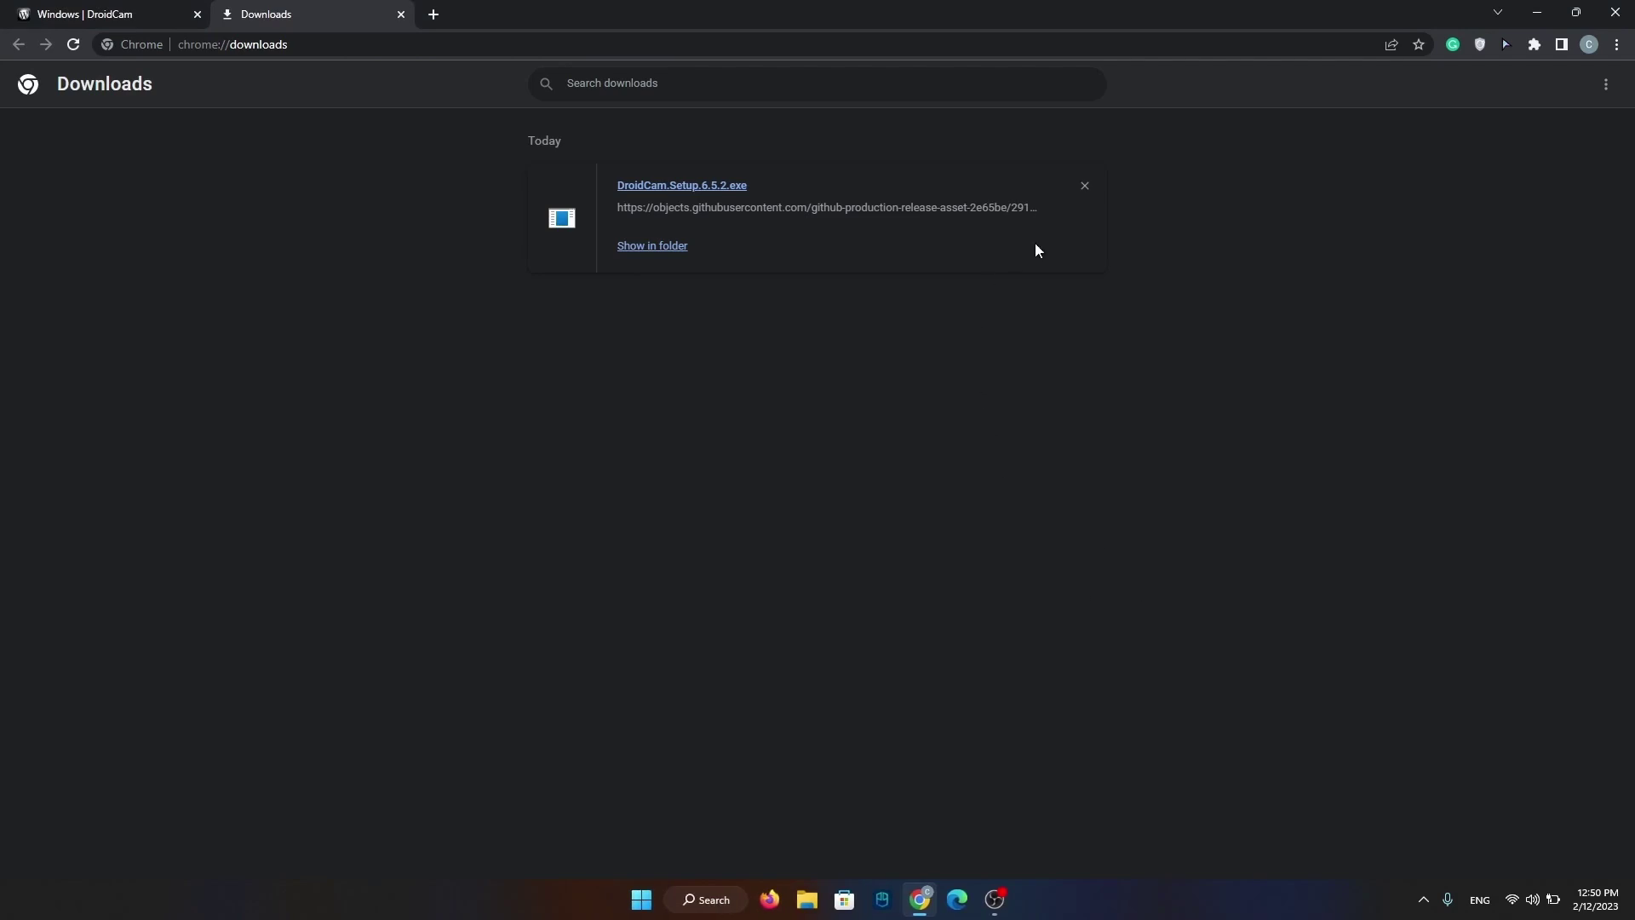
Step: Launch DroidCam Client from Start search and dismiss its Connect dialog
key("super")
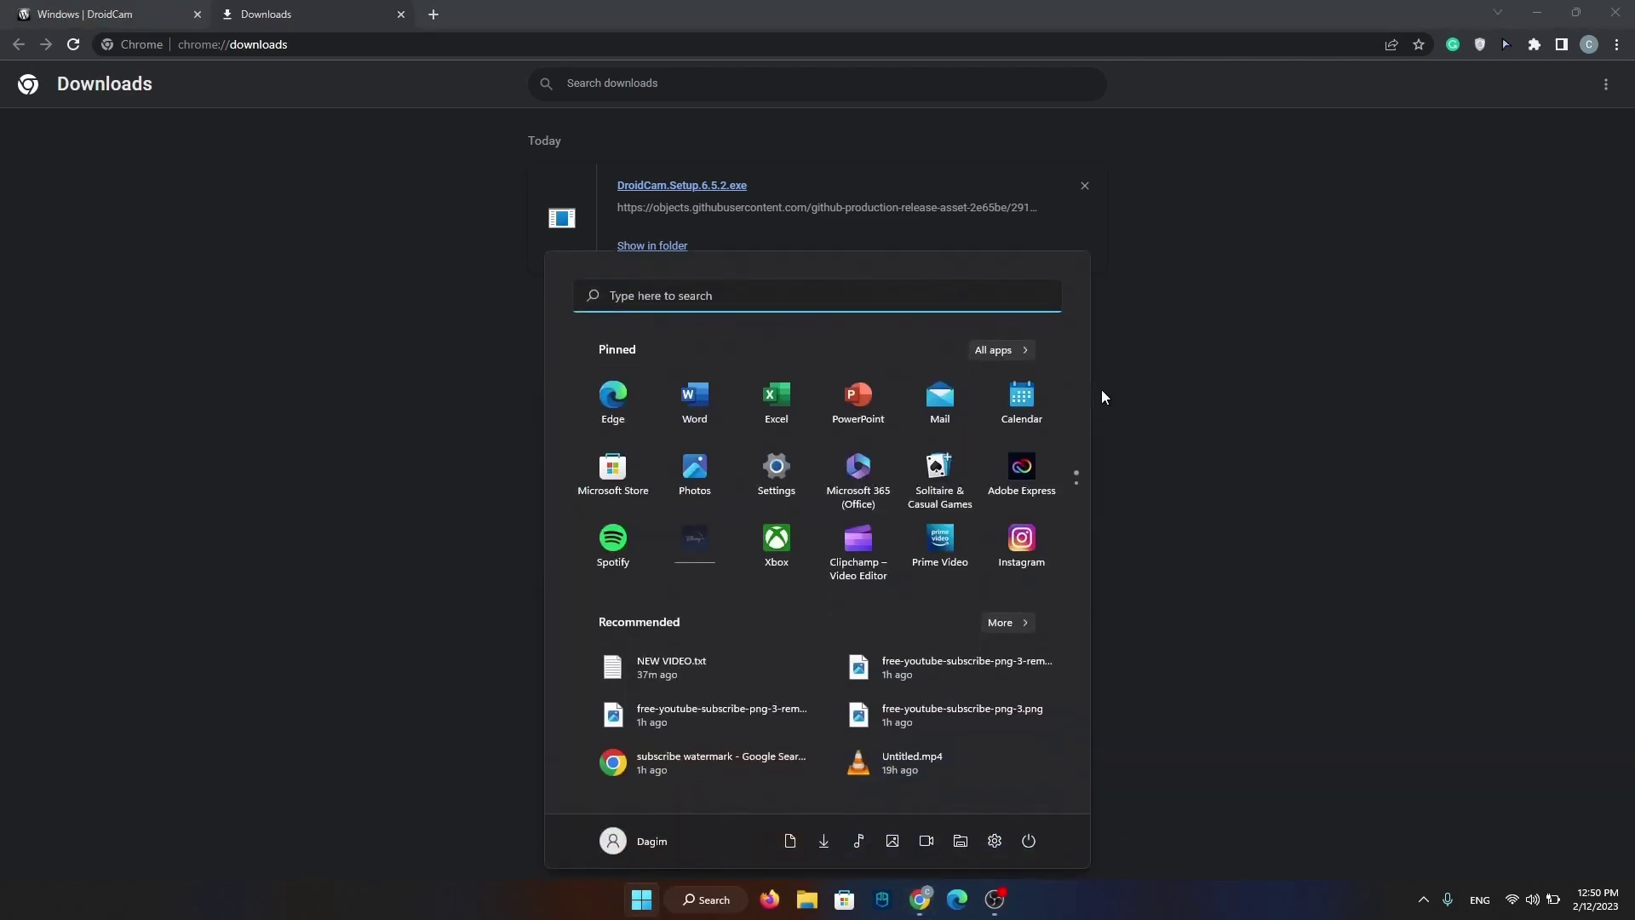
type("droidcam client")
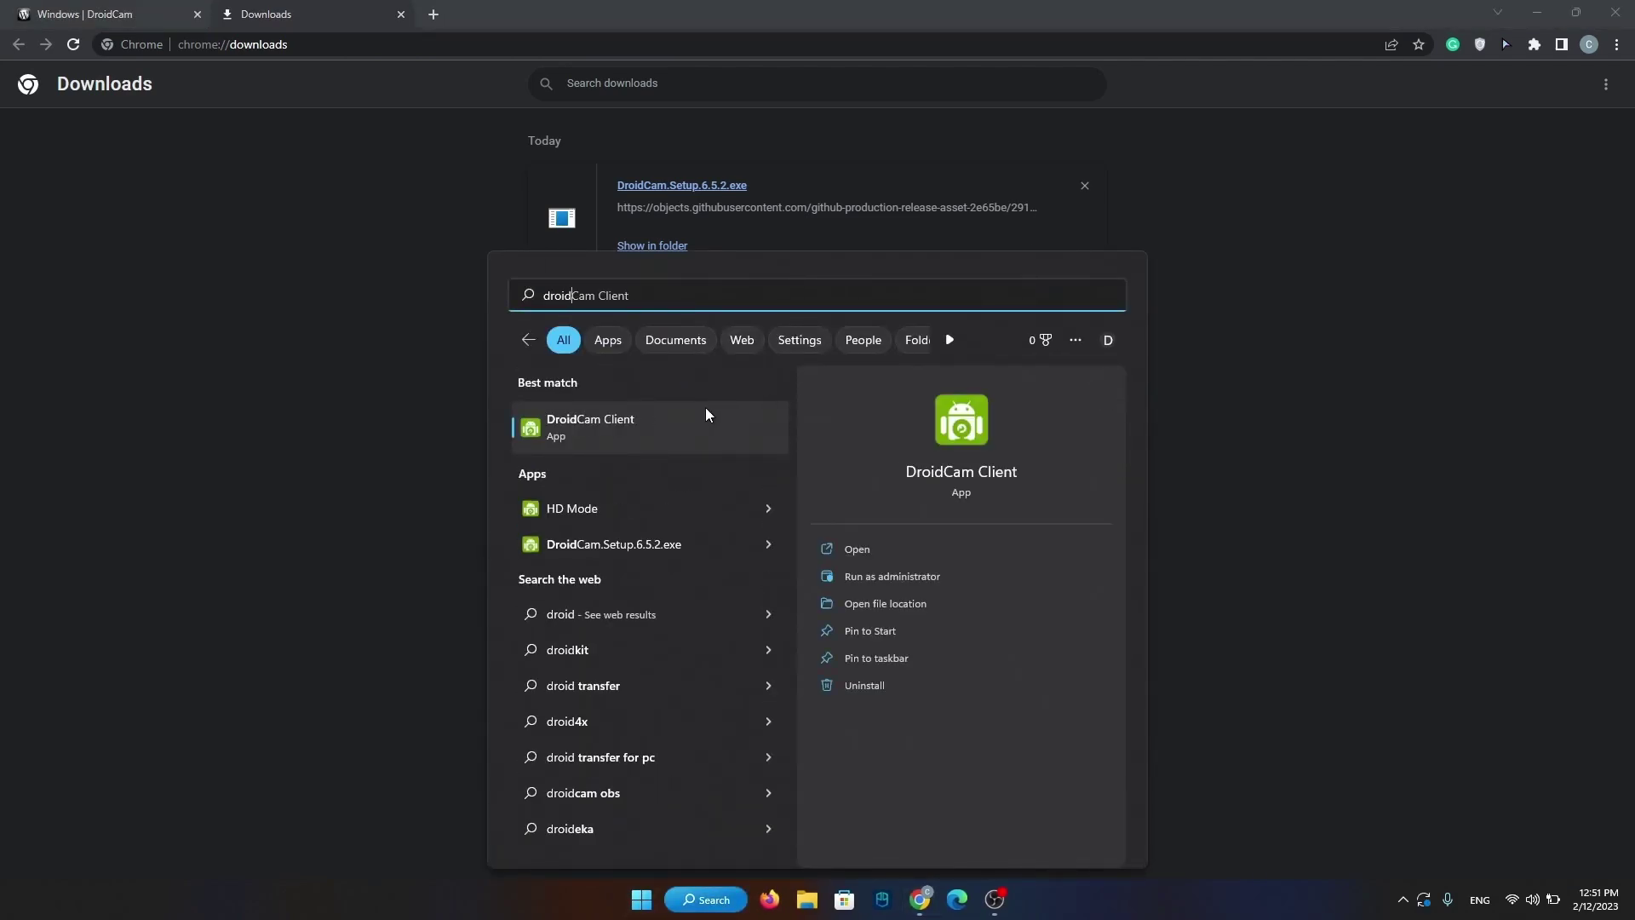
left_click(632, 435)
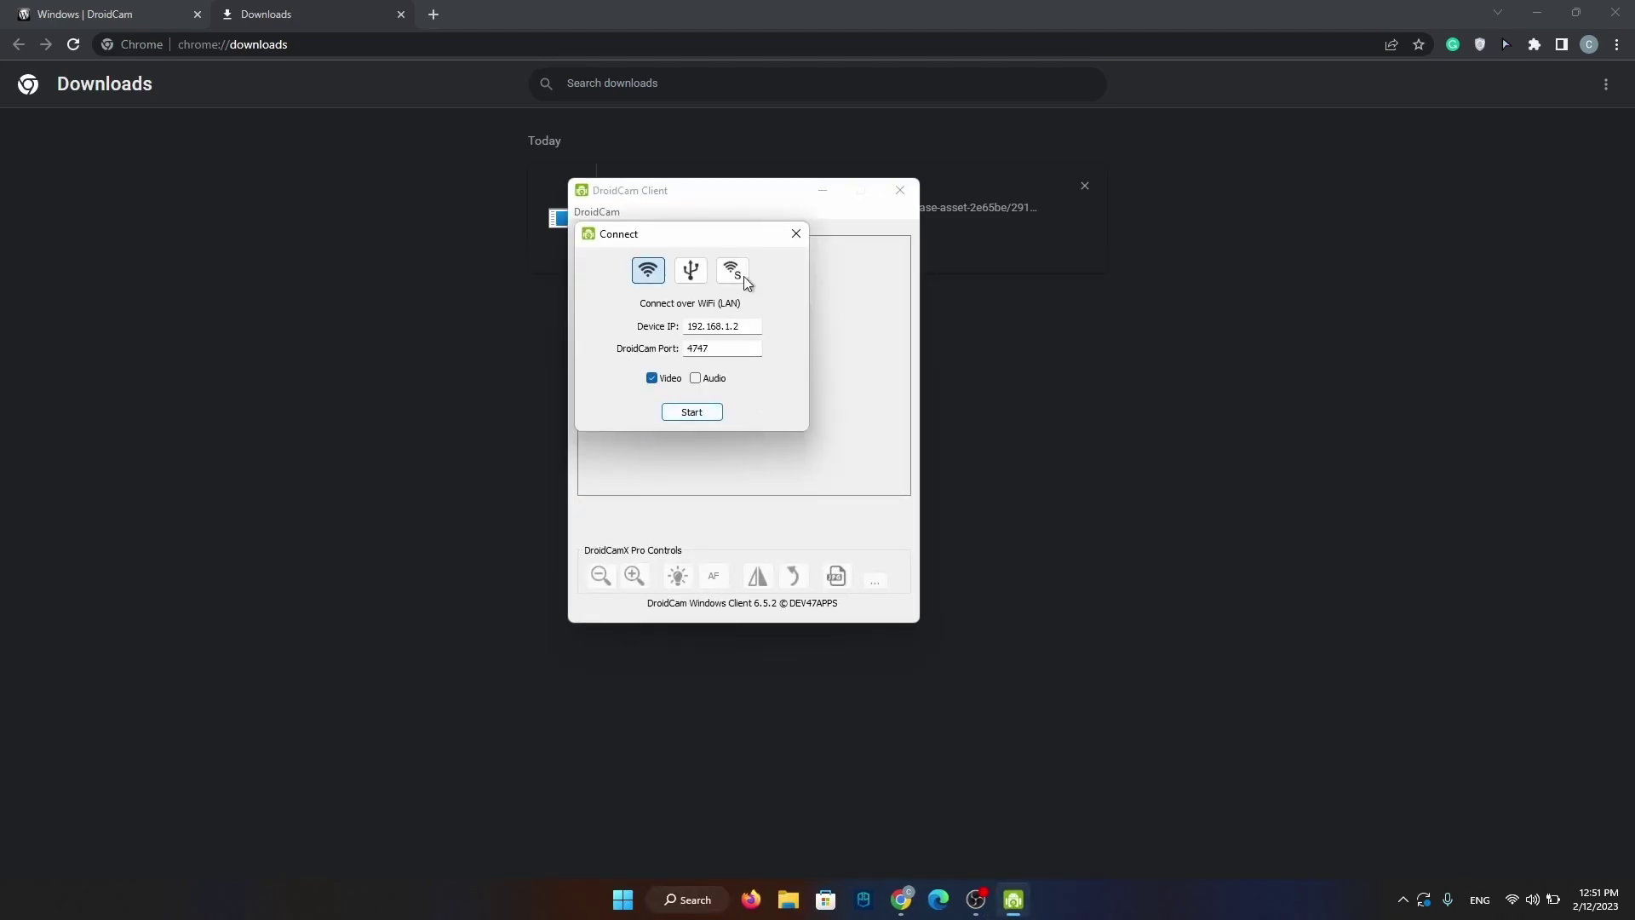
left_click(795, 234)
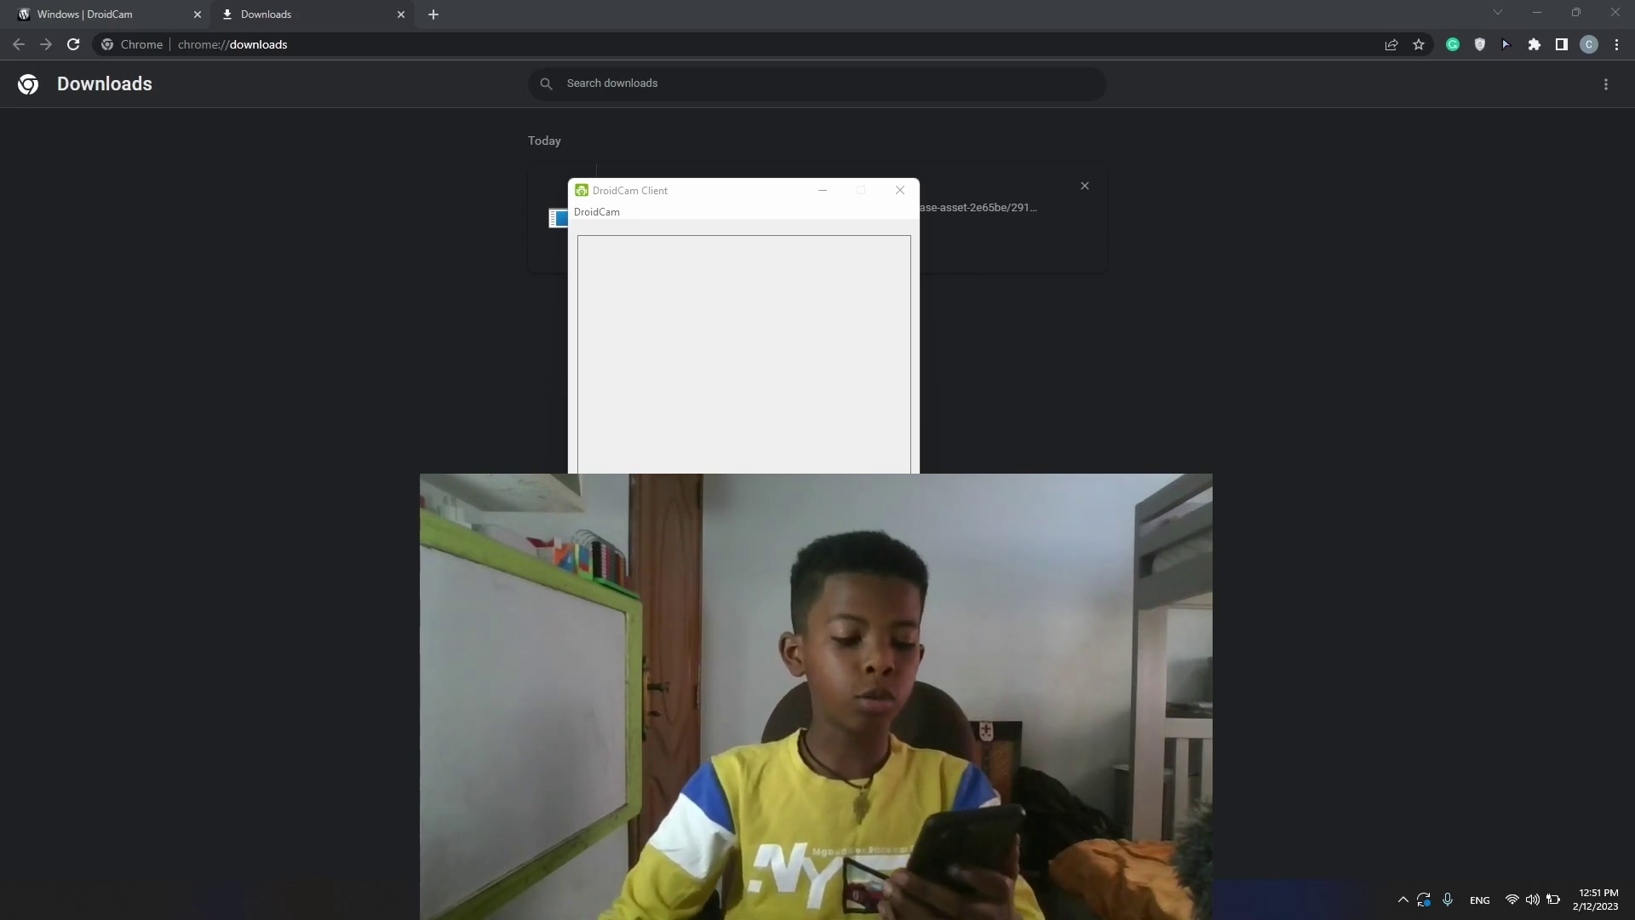
Step: Connect over WiFi to 192.168.1.2, port 4747, video only
left_click(601, 212)
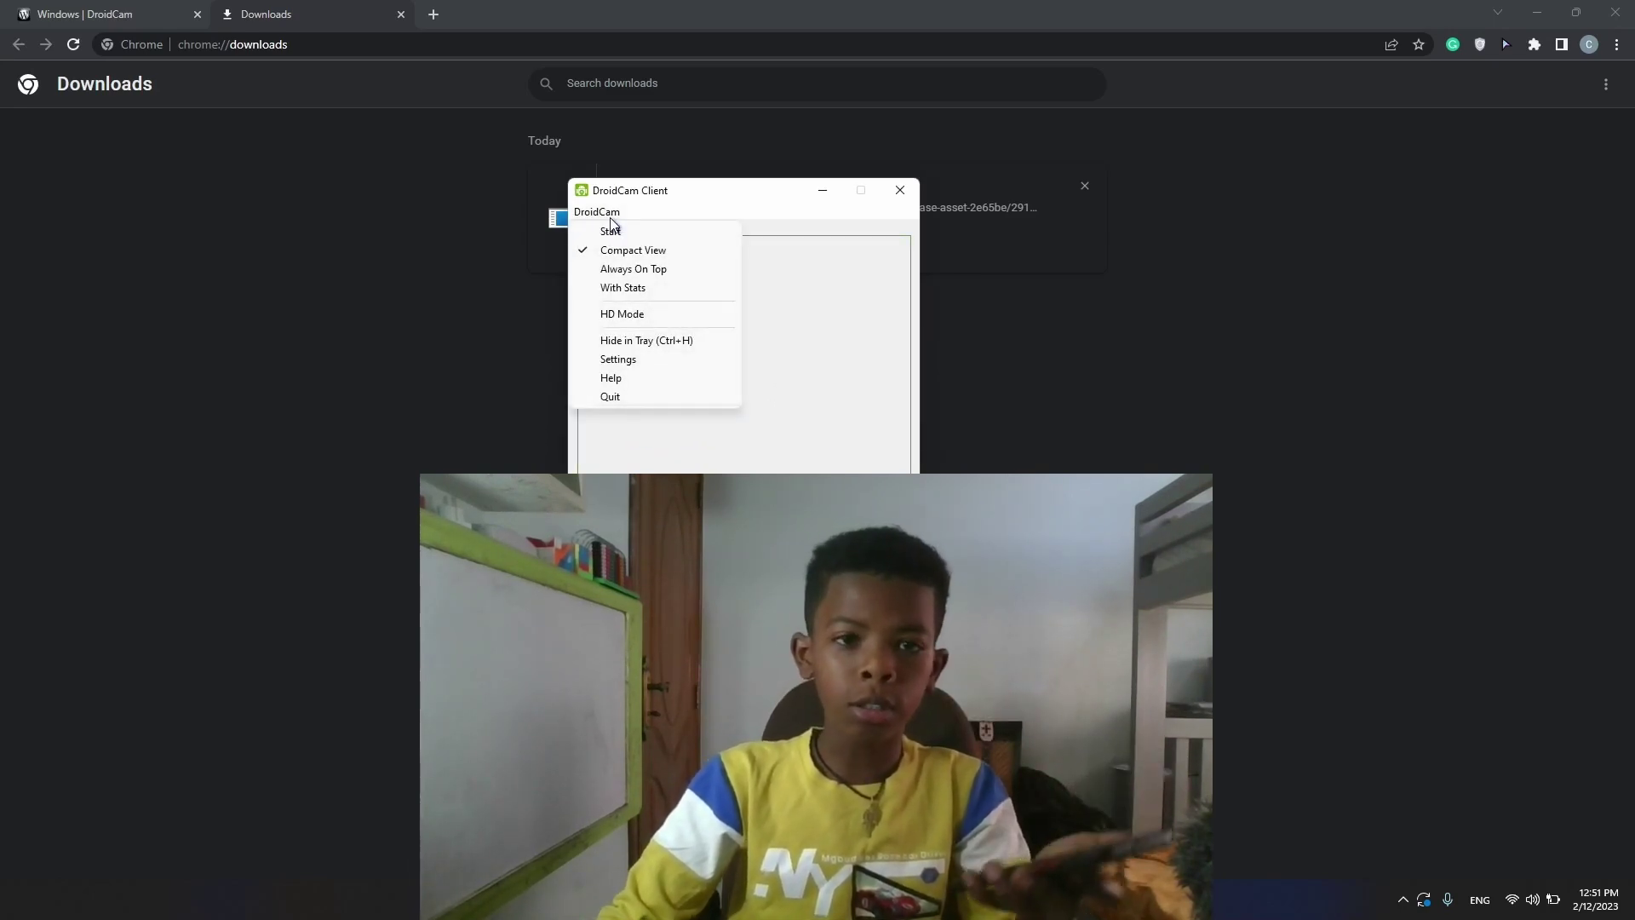
left_click(614, 231)
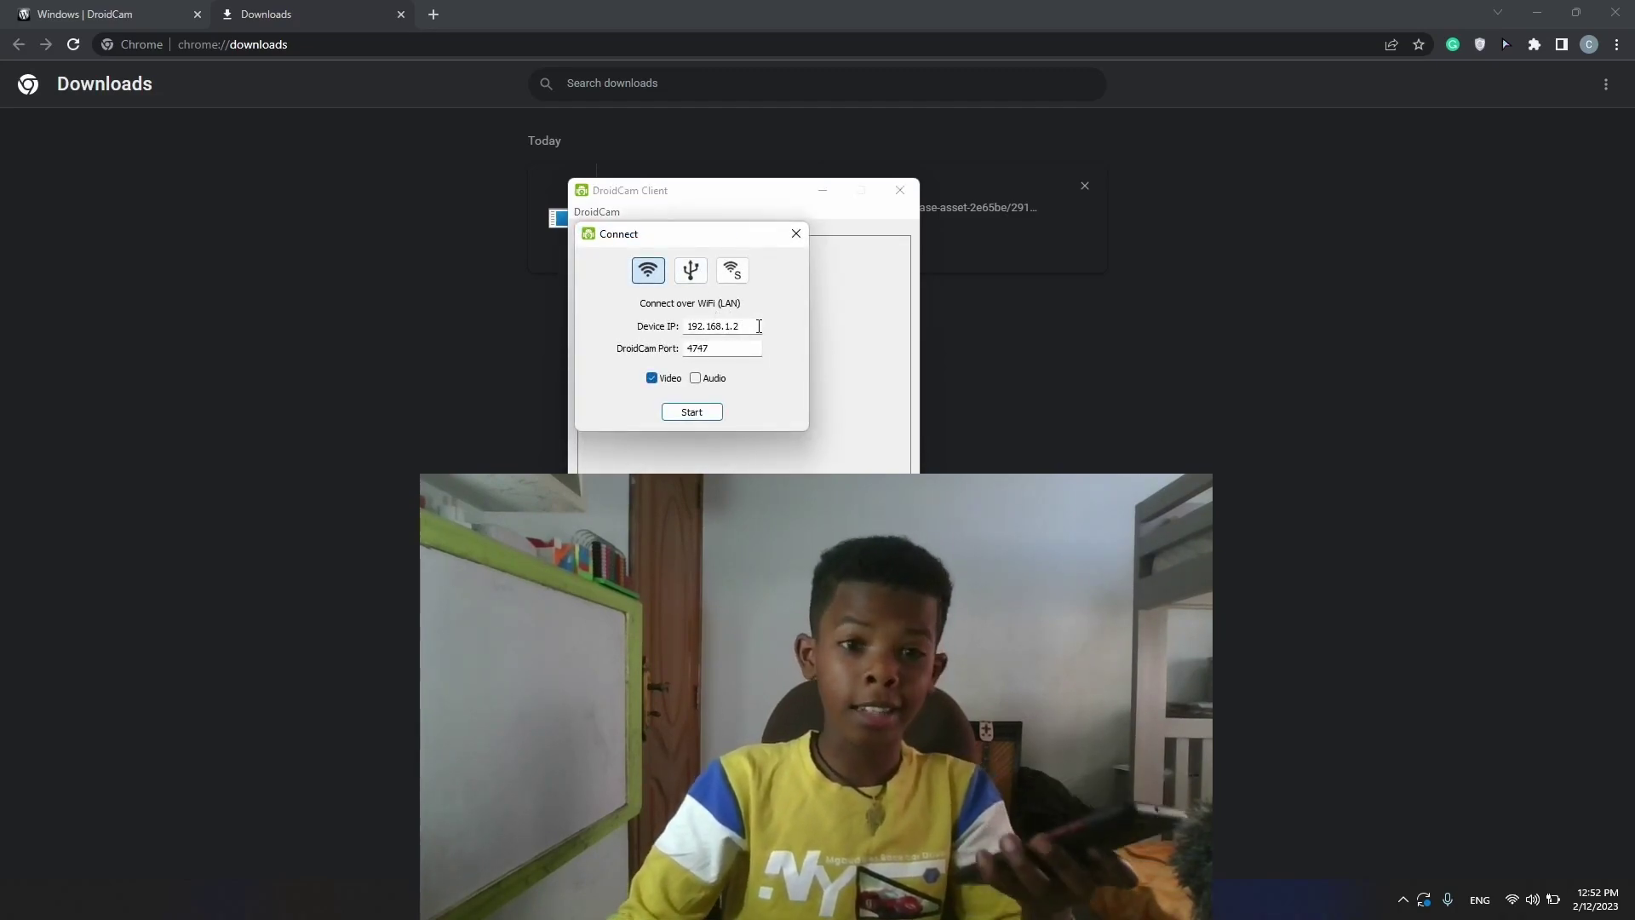
left_click(696, 381)
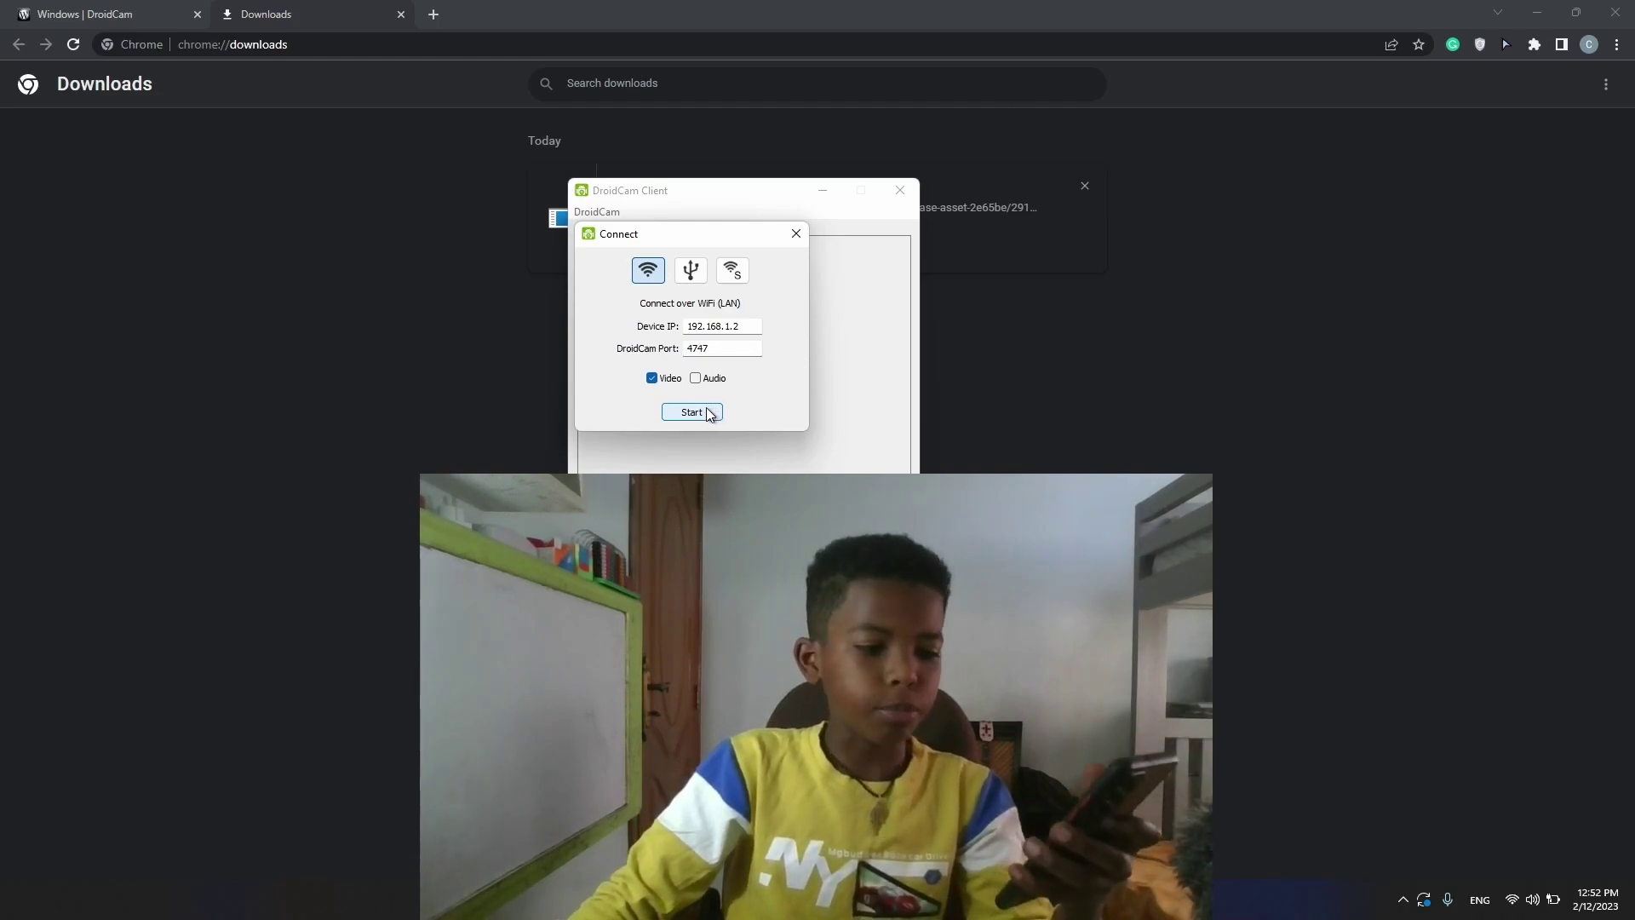
left_click(706, 412)
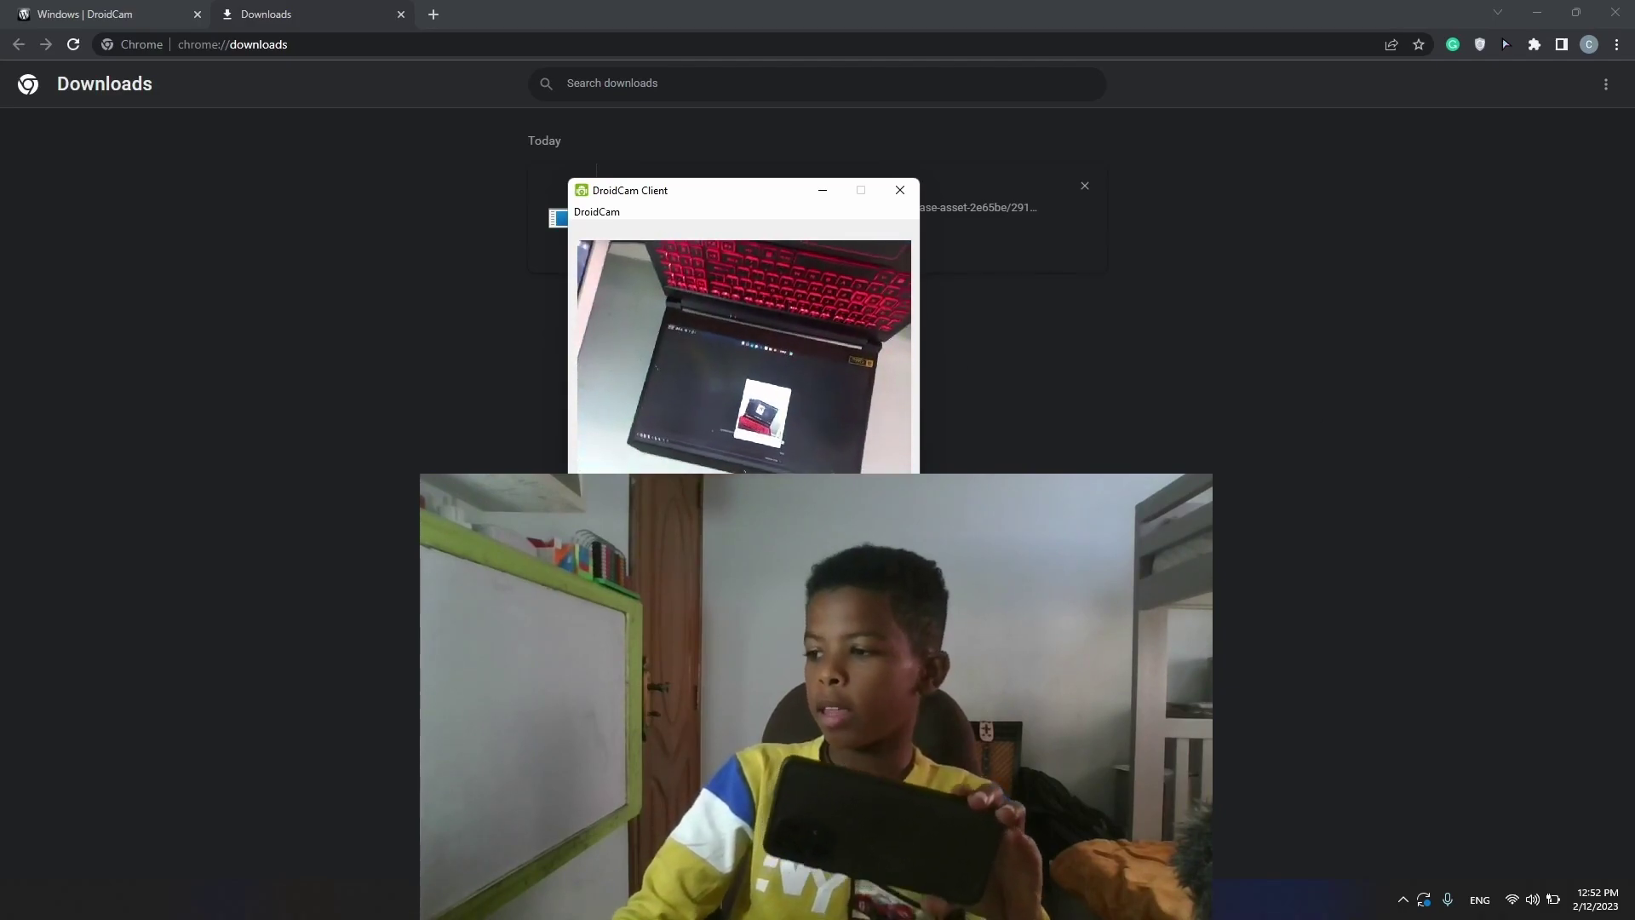
key("alt+Tab")
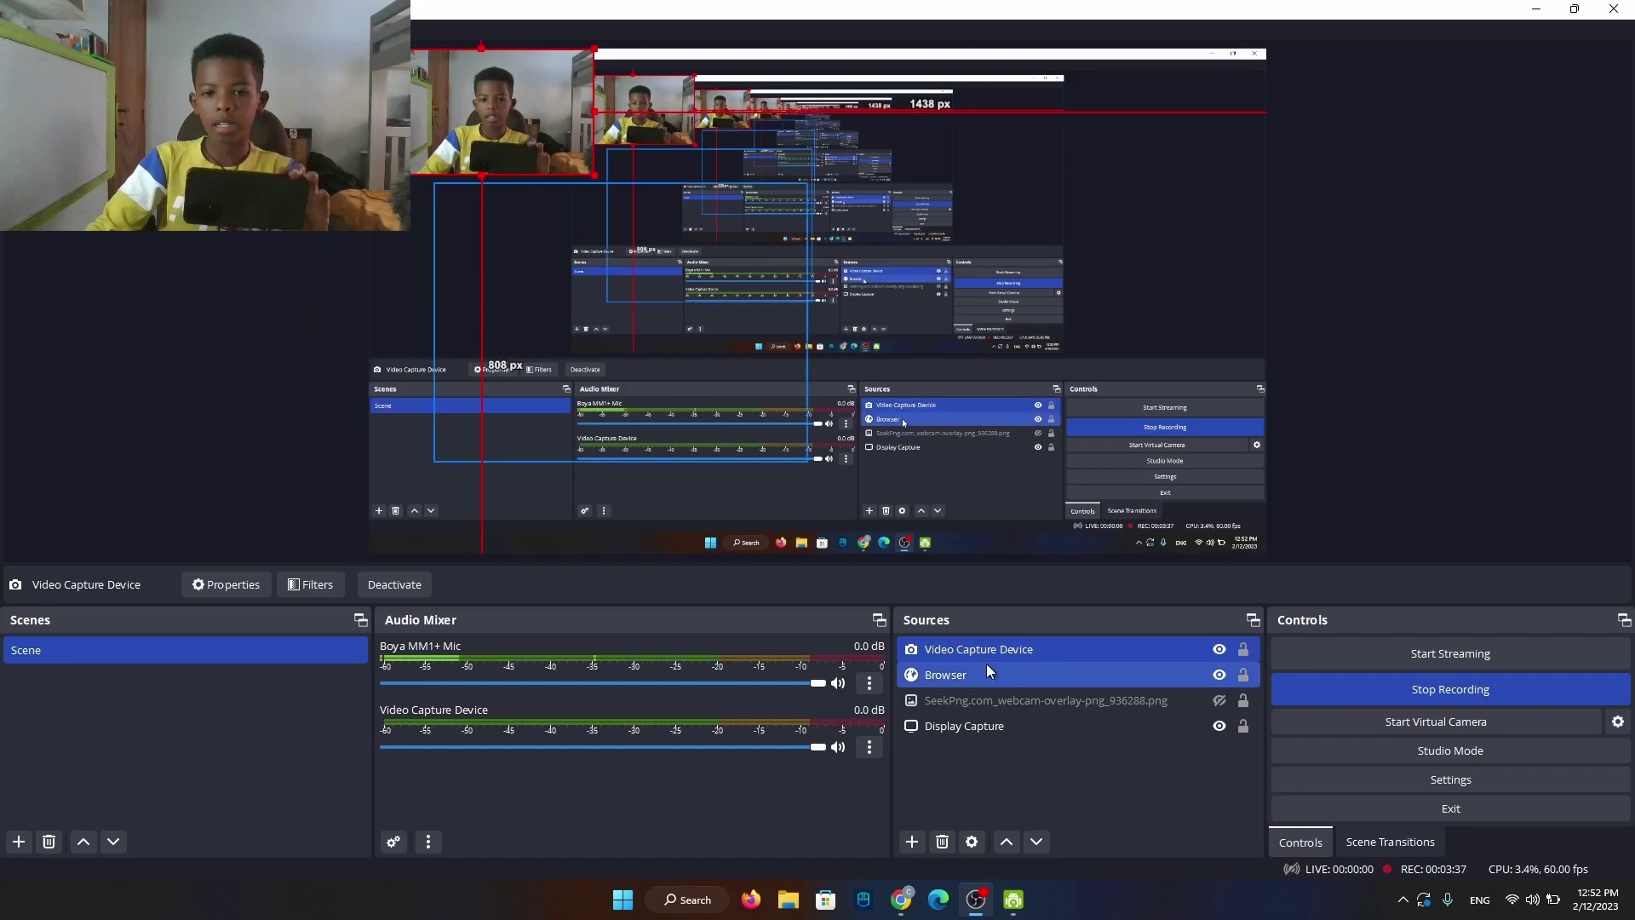
double_click(1062, 652)
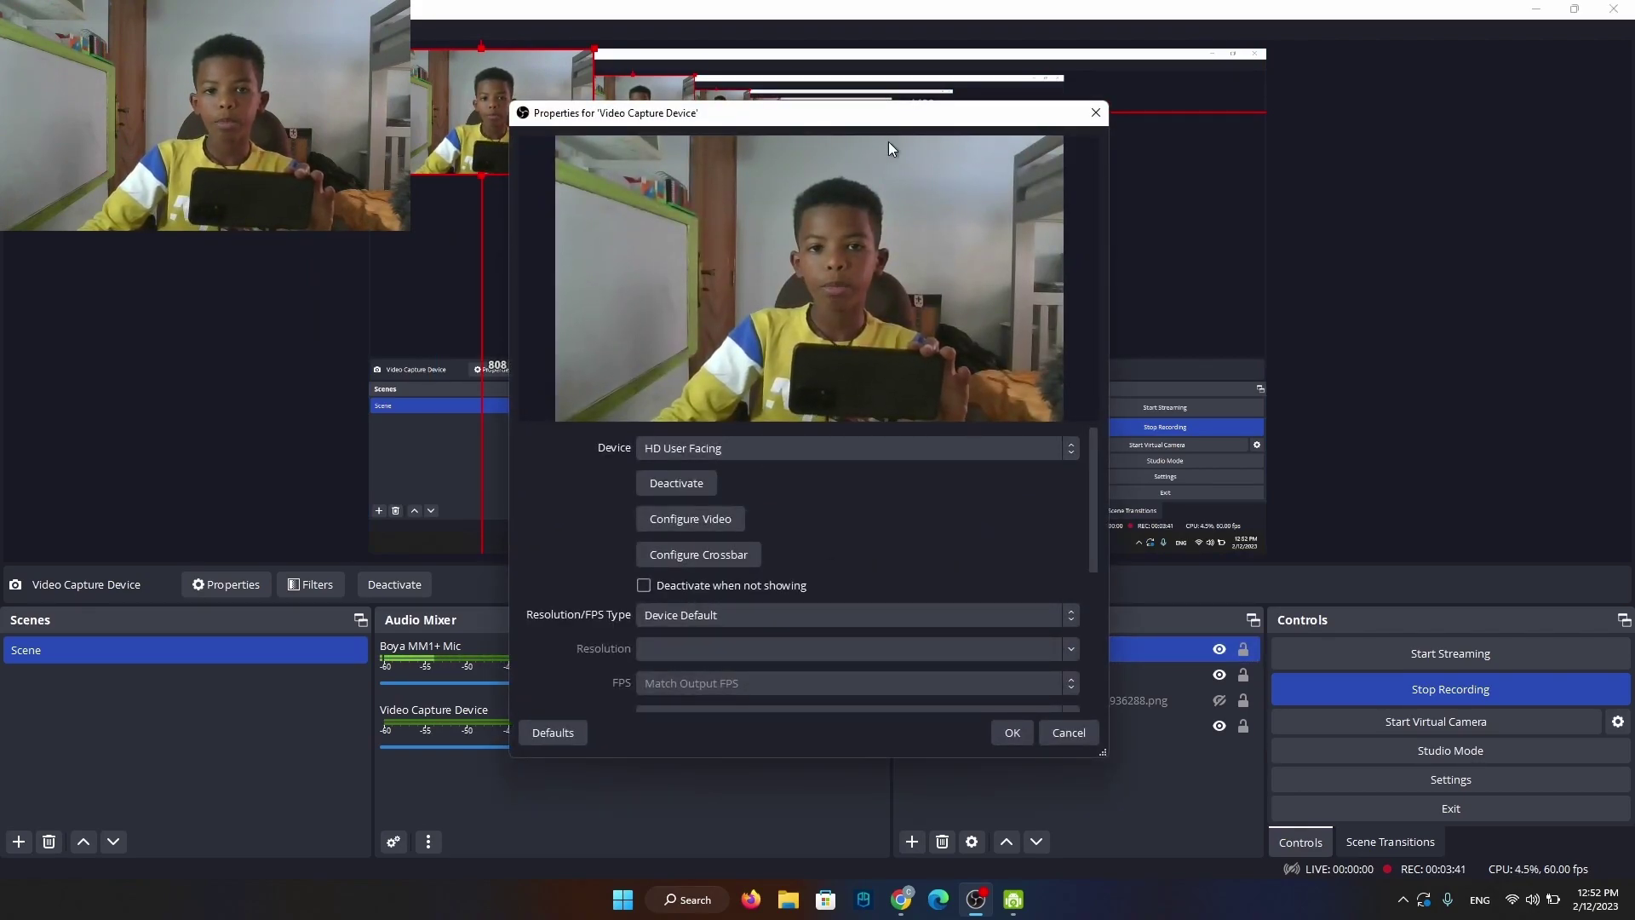
left_click(781, 449)
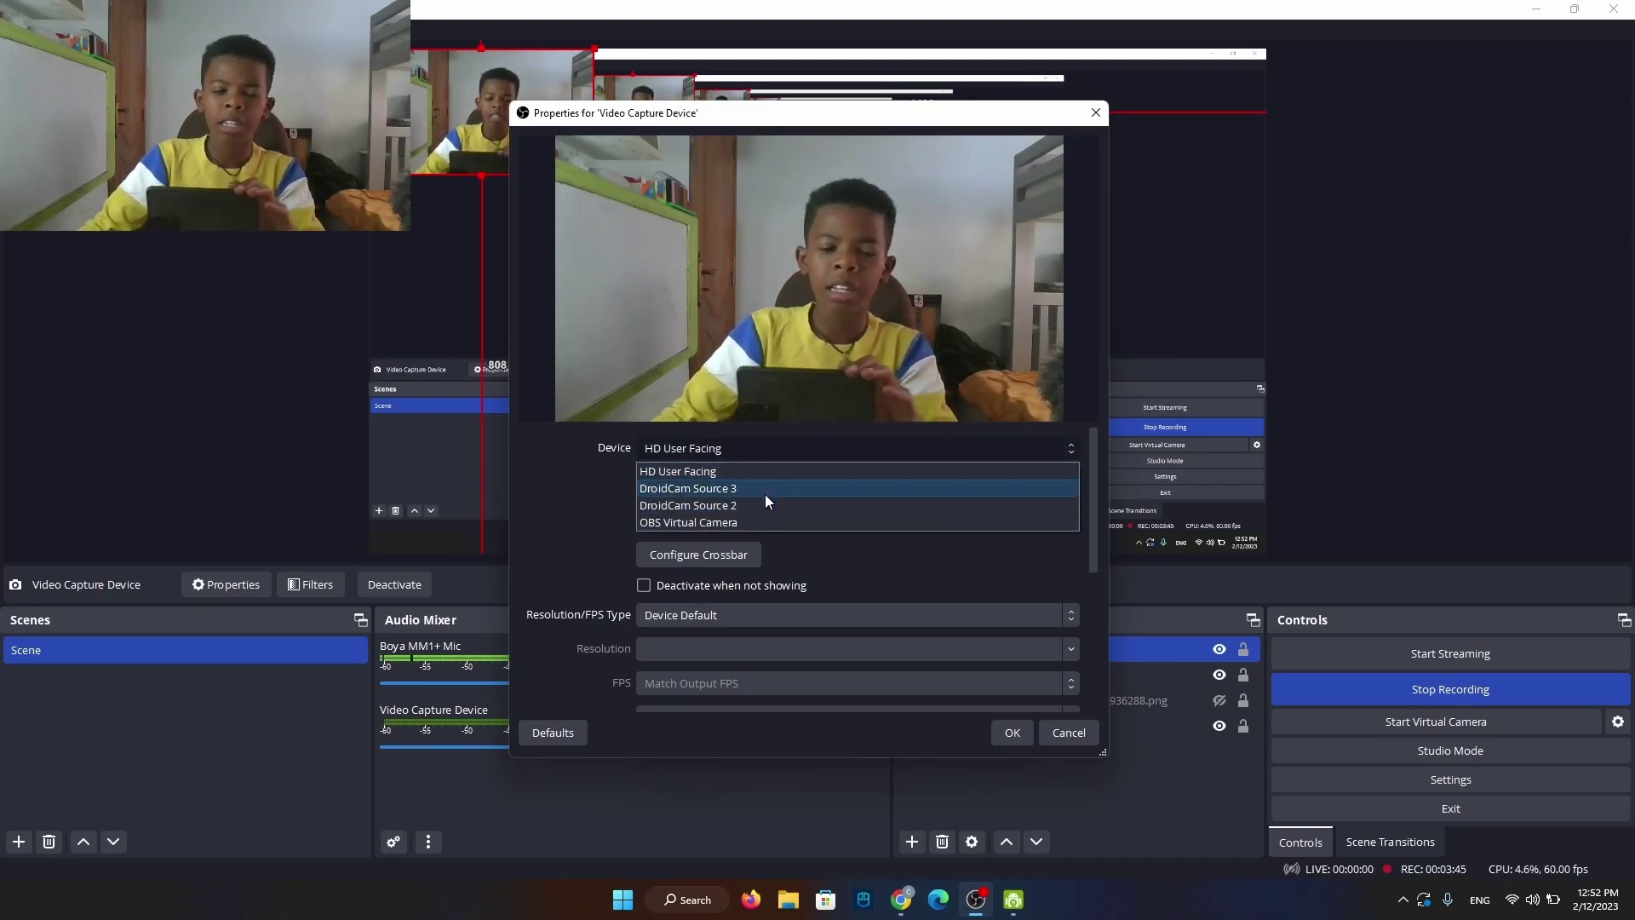
left_click(775, 491)
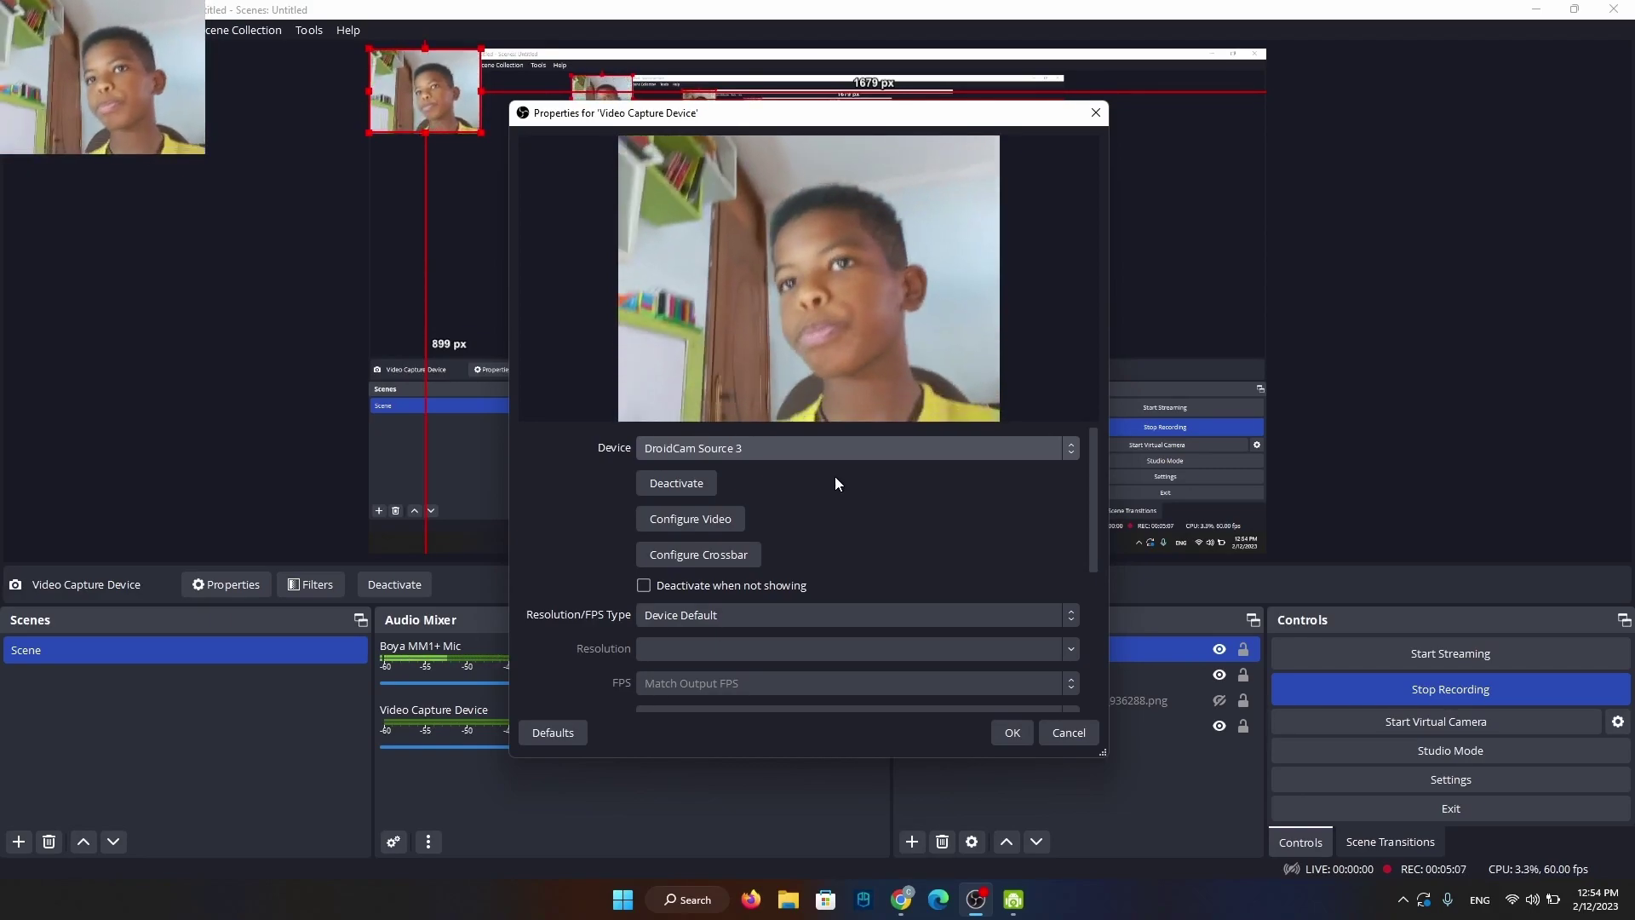
left_click(1072, 731)
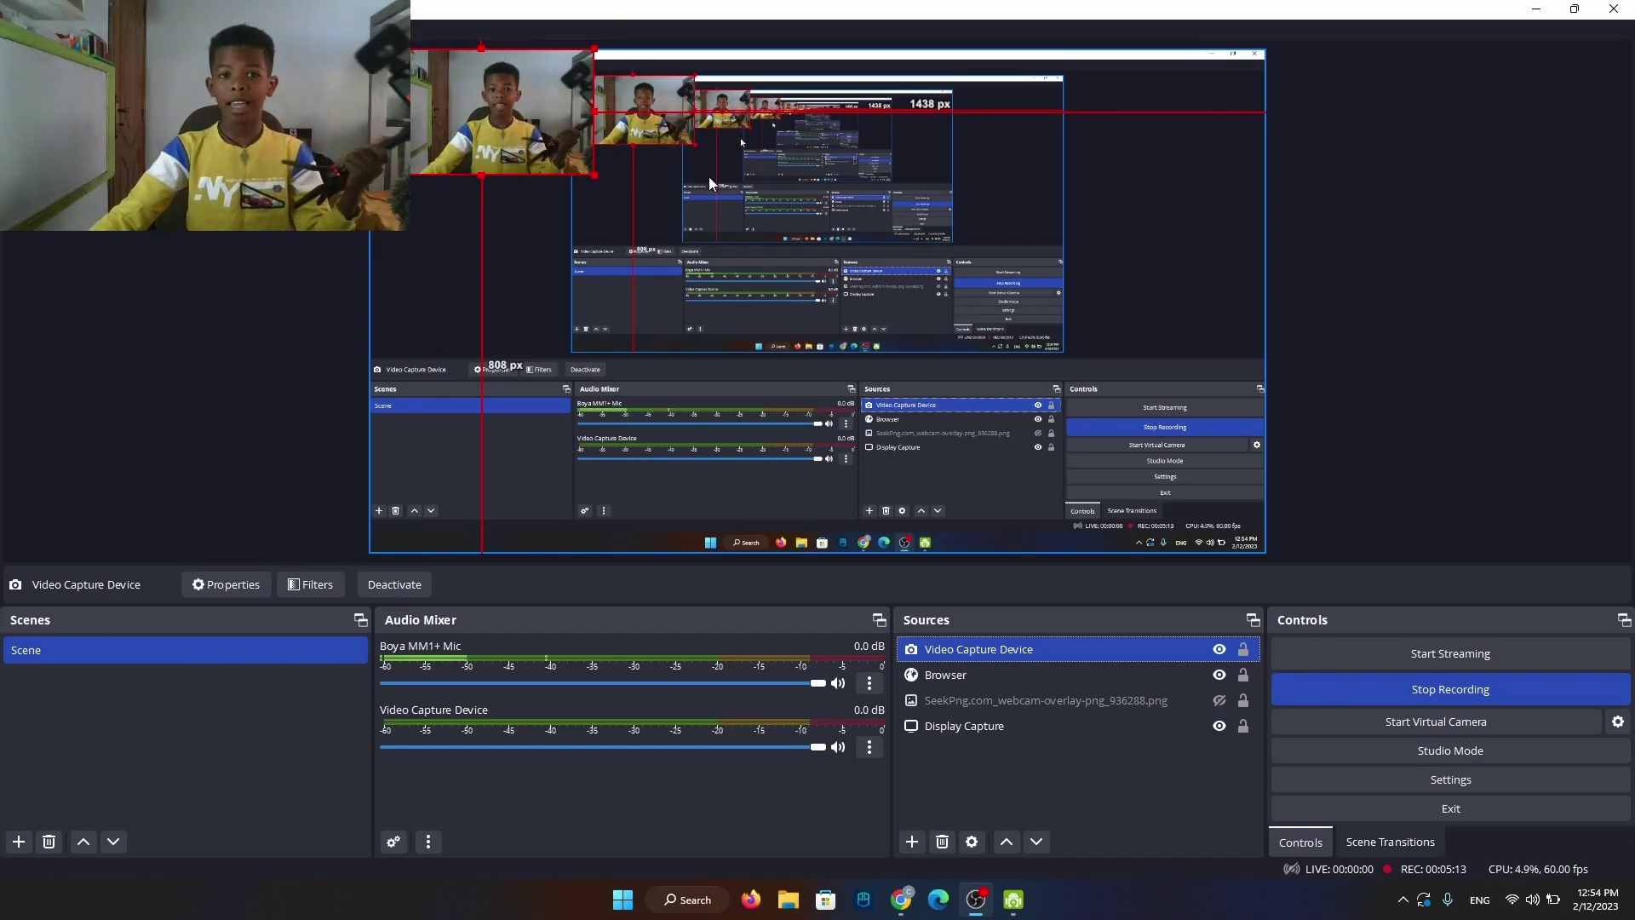
Step: Bring the DroidCam Client window to the front from the taskbar
left_click(1145, 671, "ctrl")
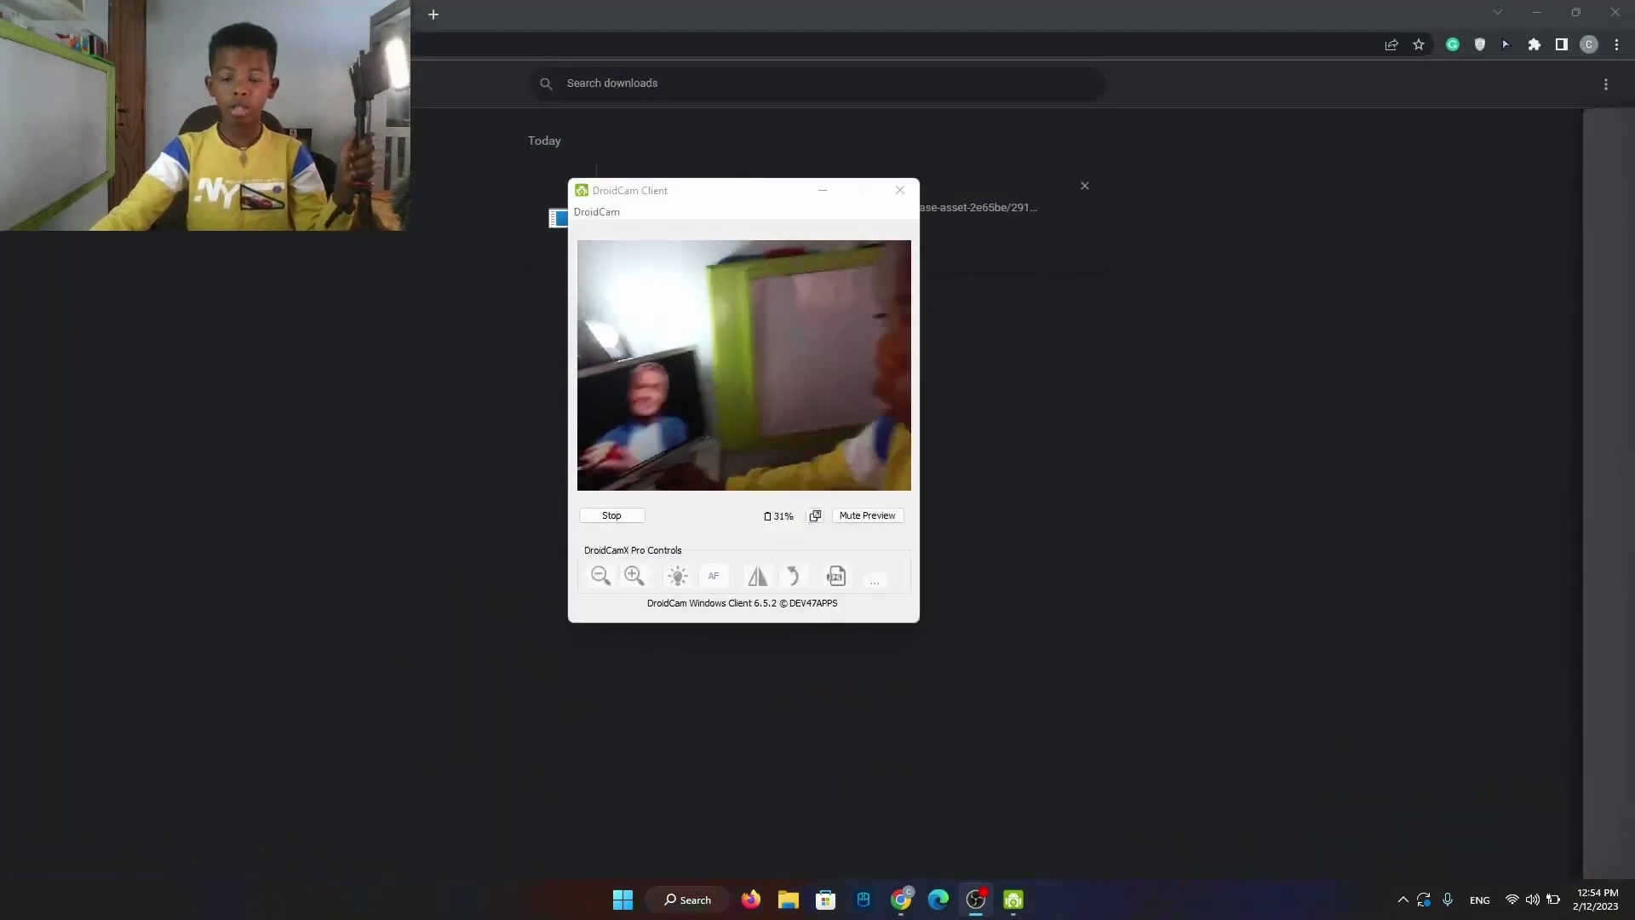